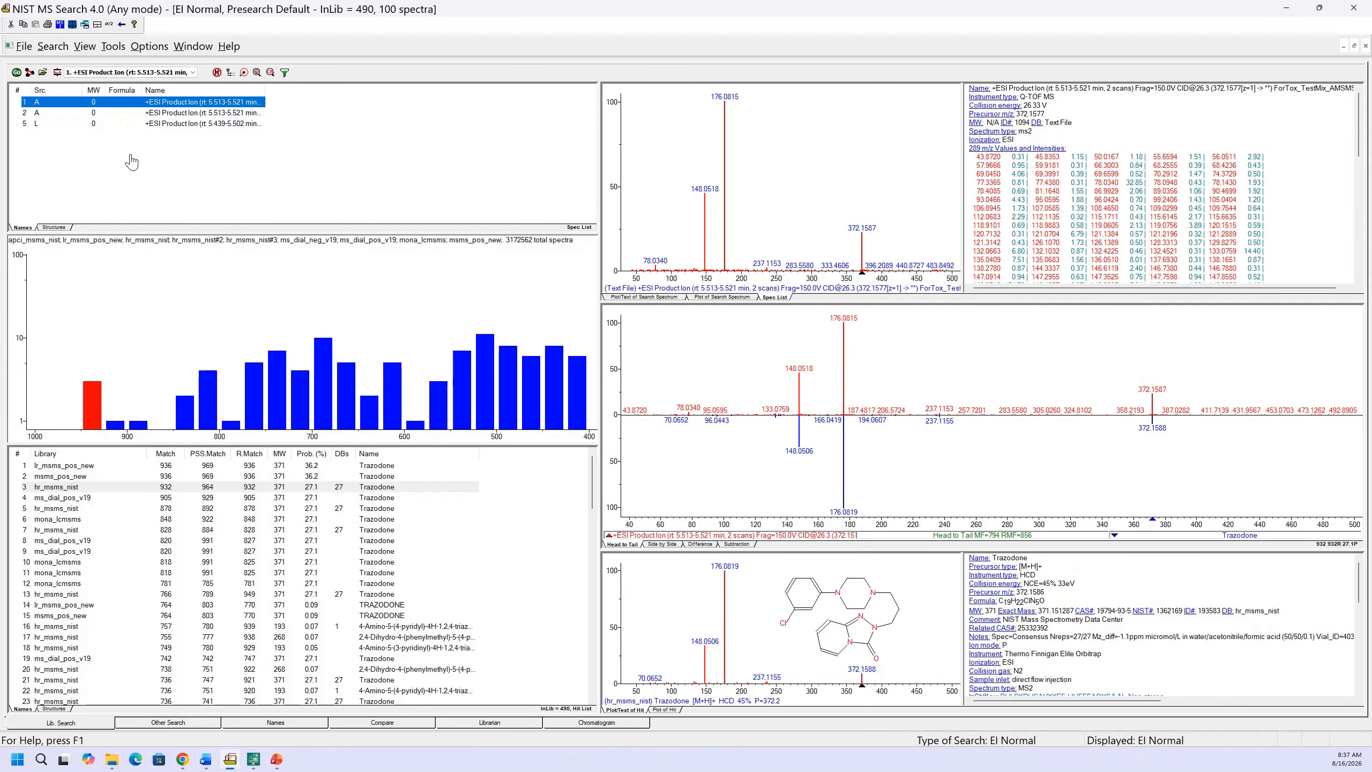
Review the library search options: search settings, MS/MS tolerances and each included library from apci_msms_nist to msms_pos_new, keeping Spectrum search selected
click(57, 72)
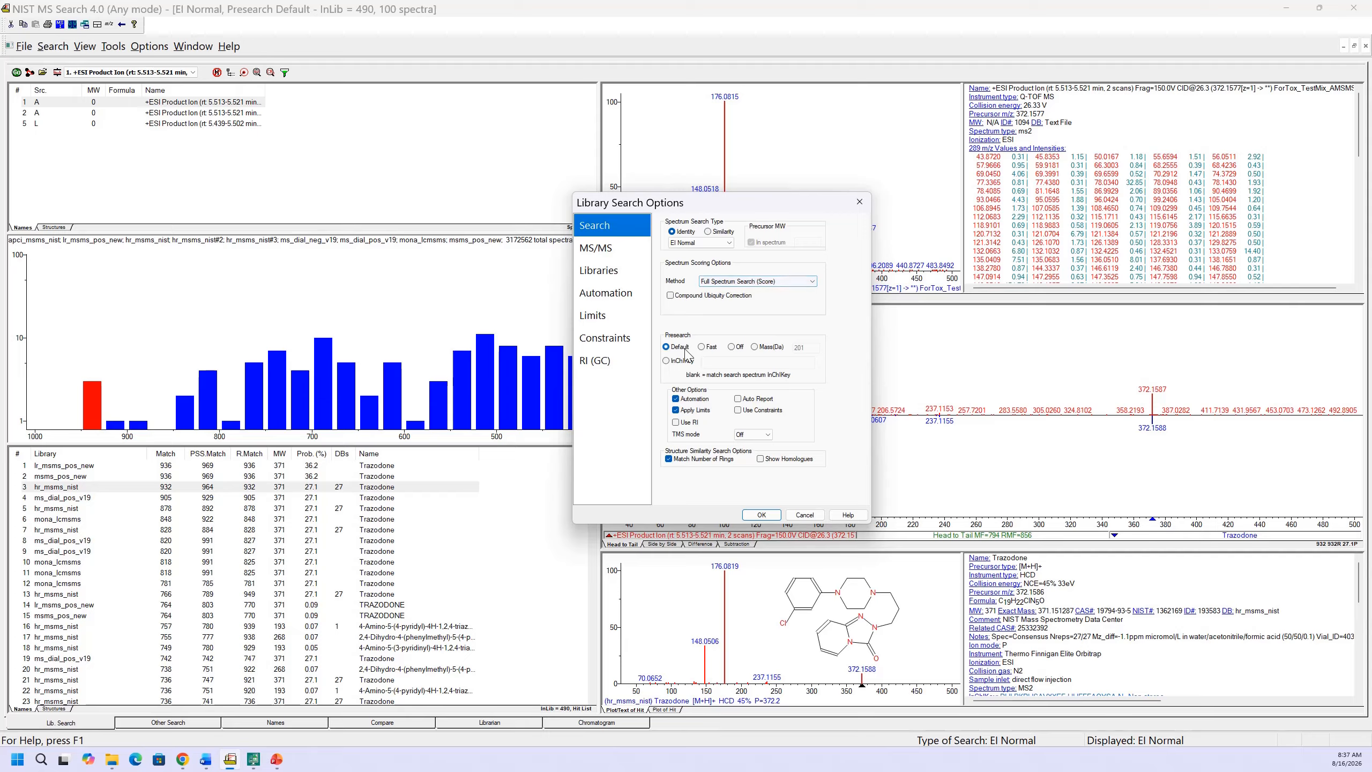
click(600, 249)
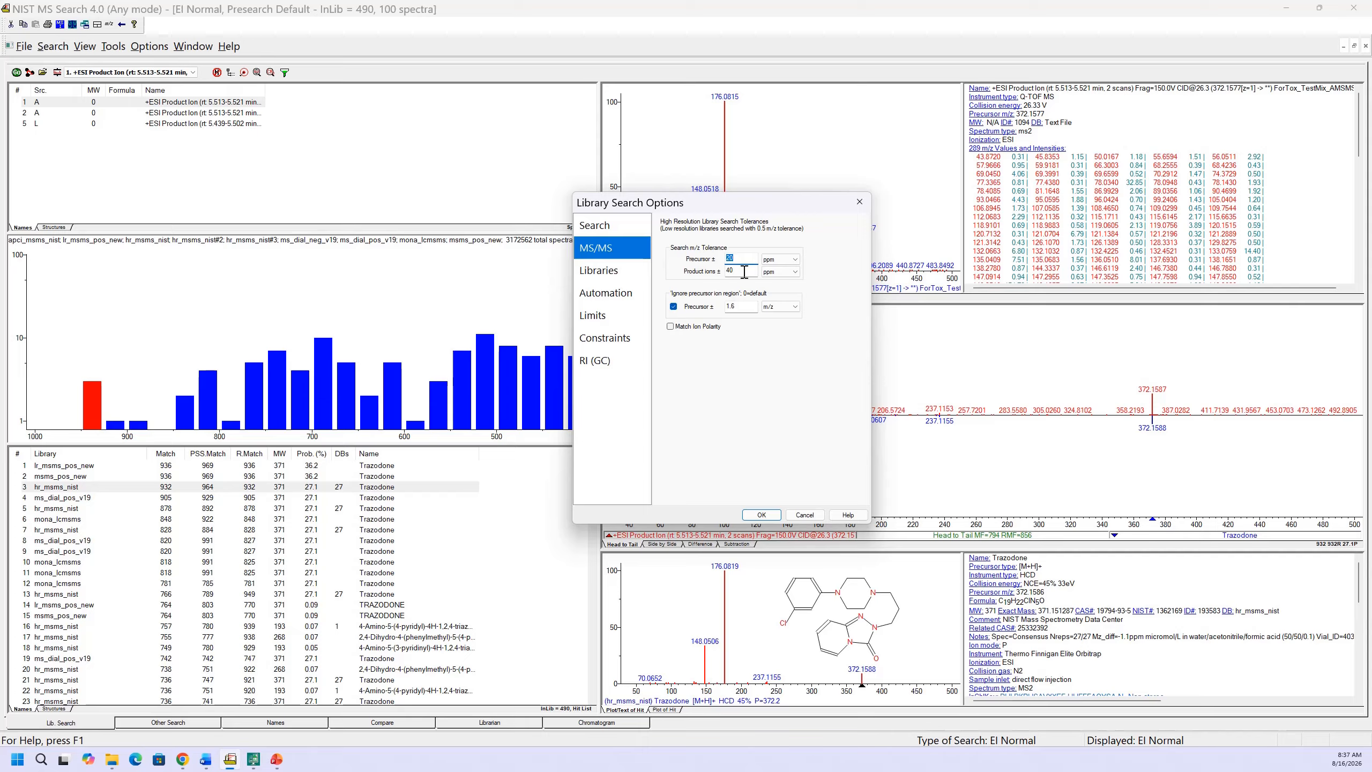
click(627, 275)
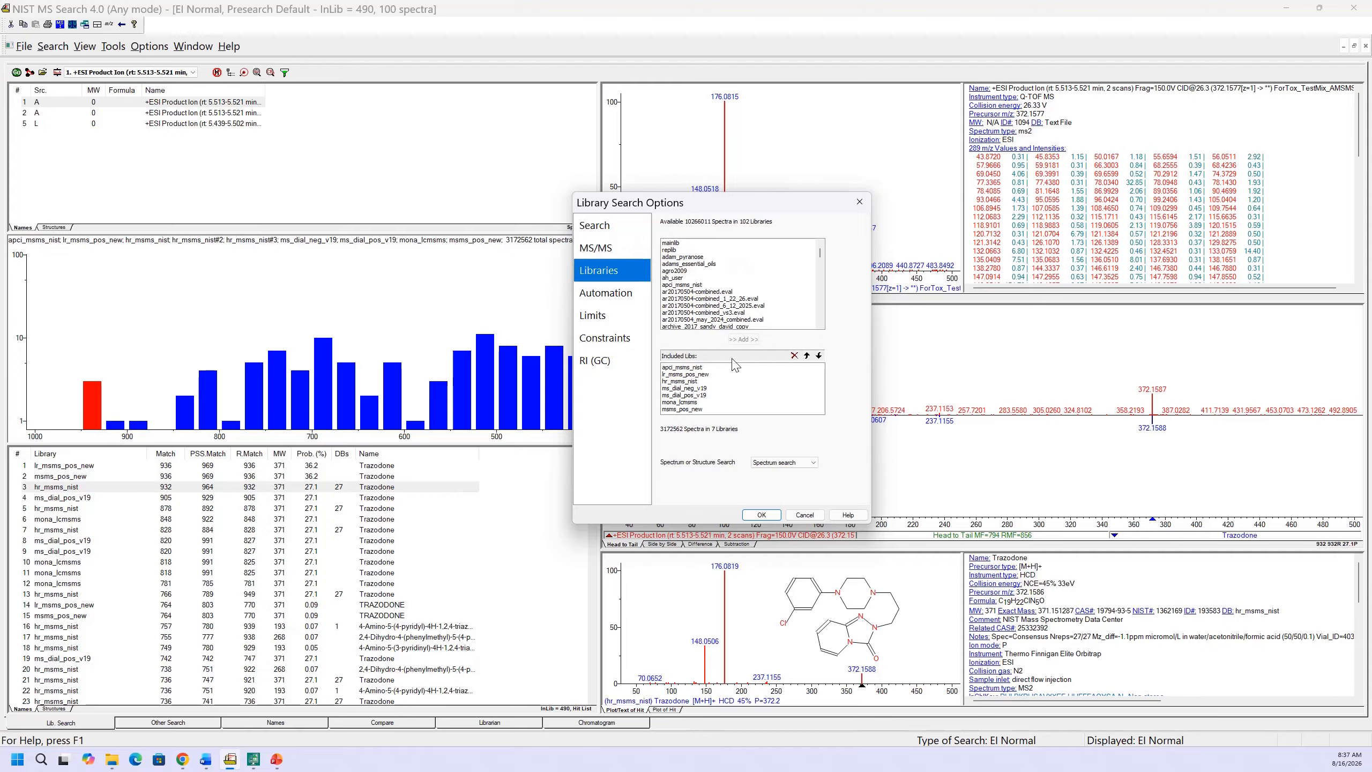
click(698, 370)
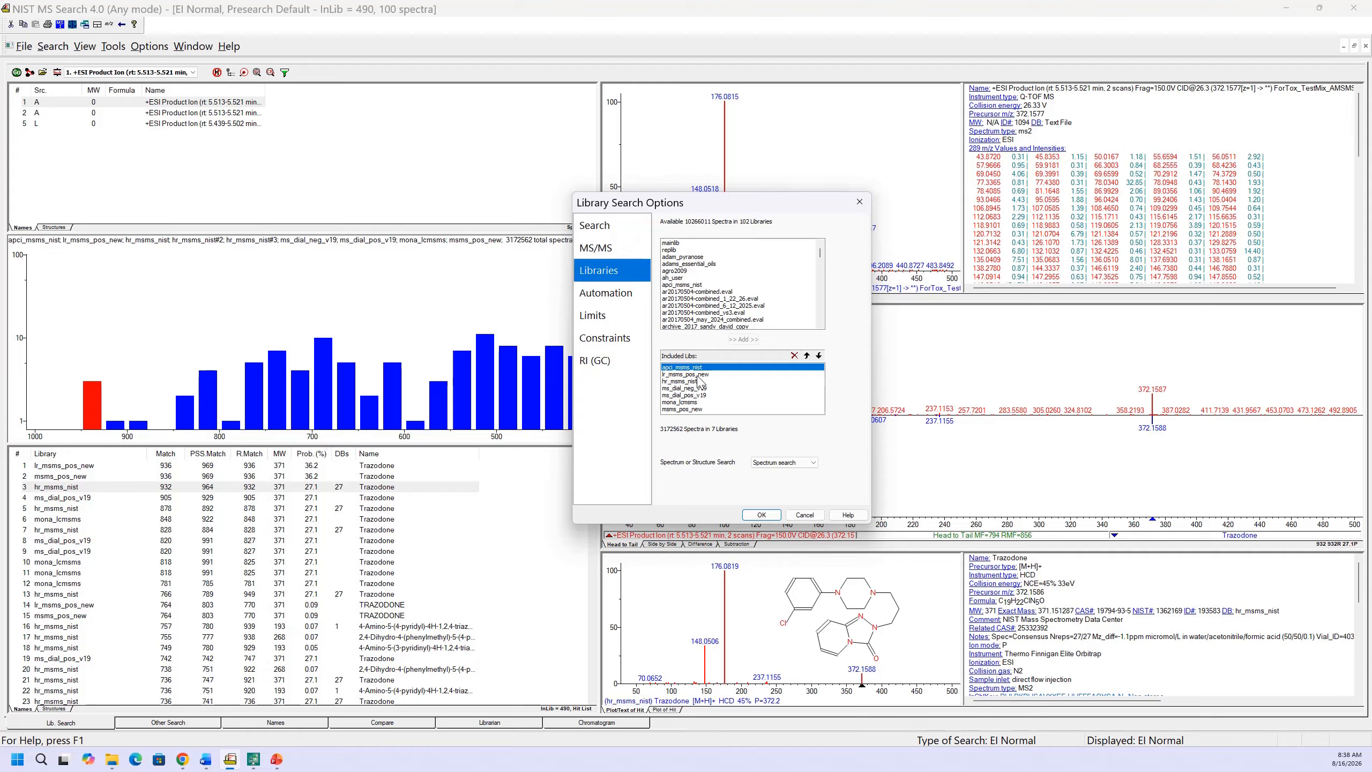
click(698, 375)
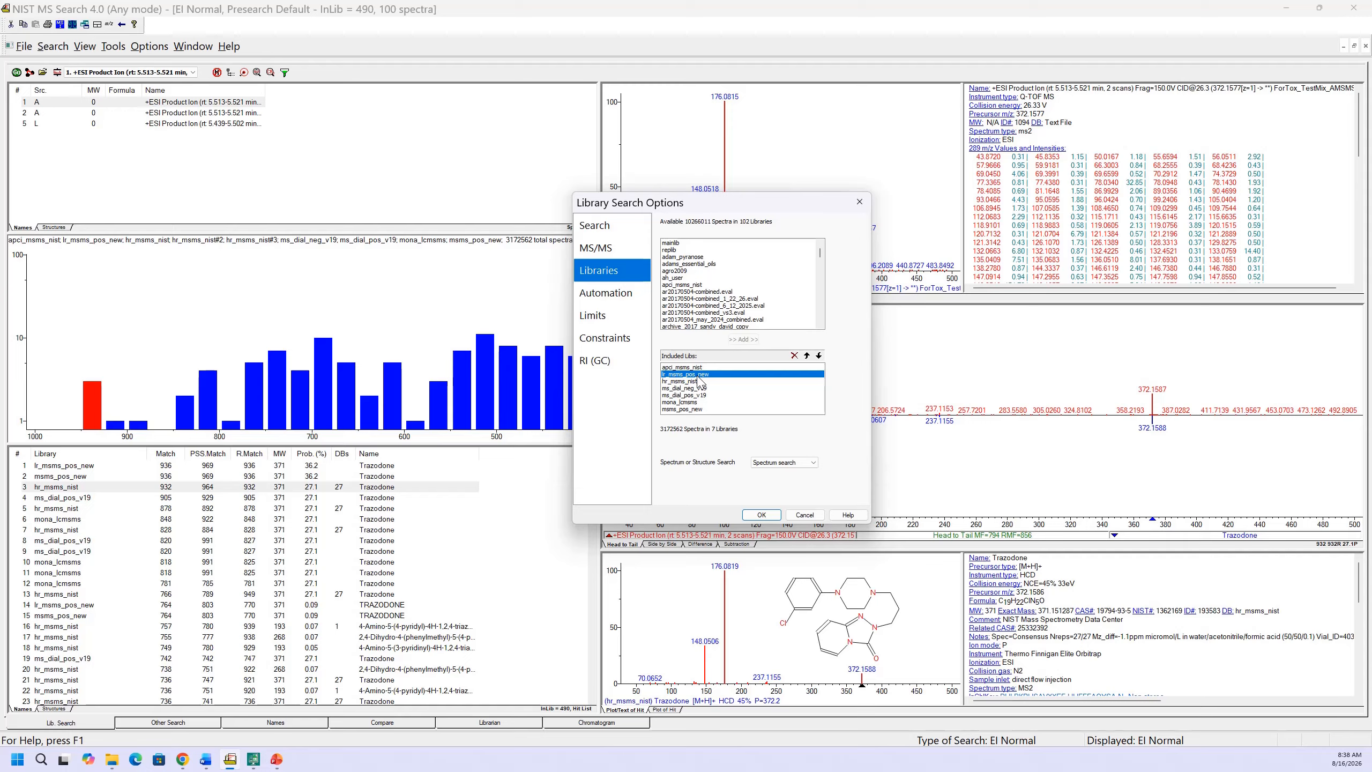
click(696, 382)
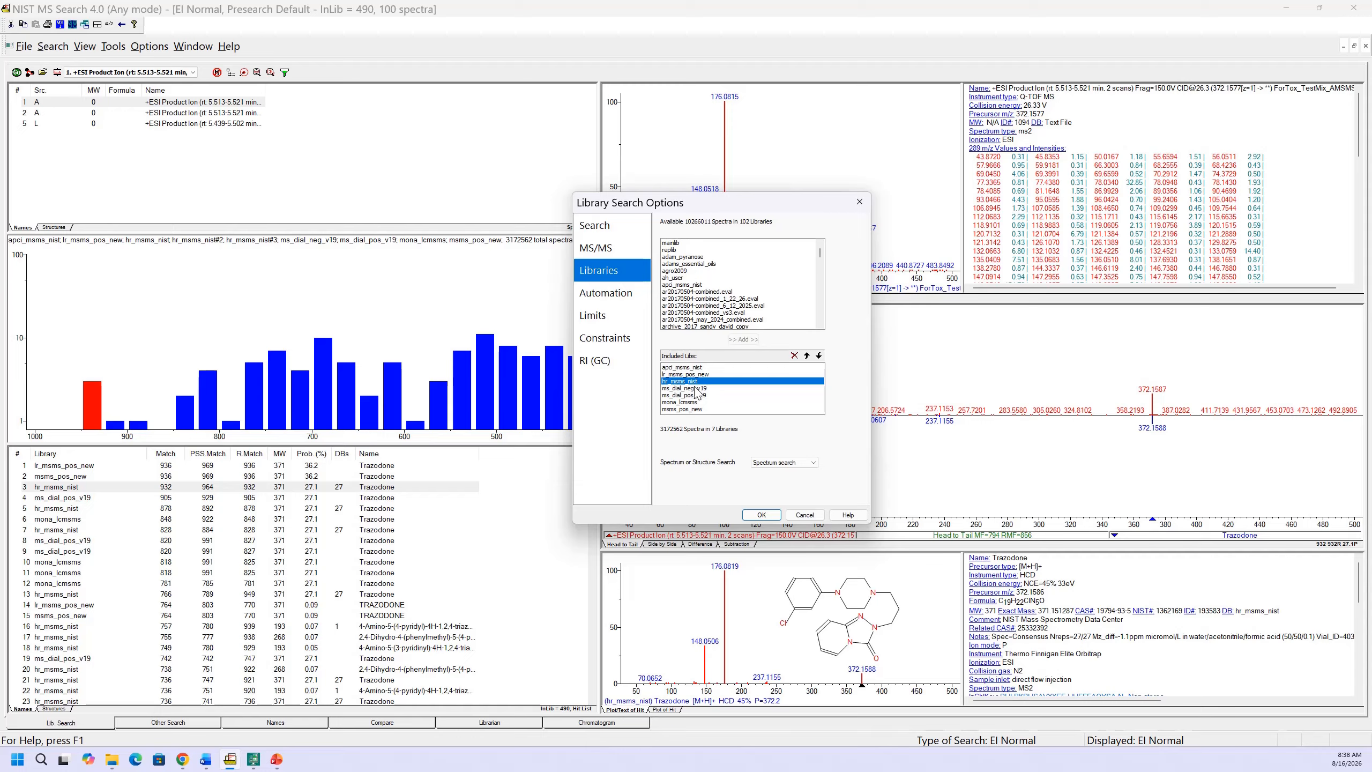
click(695, 390)
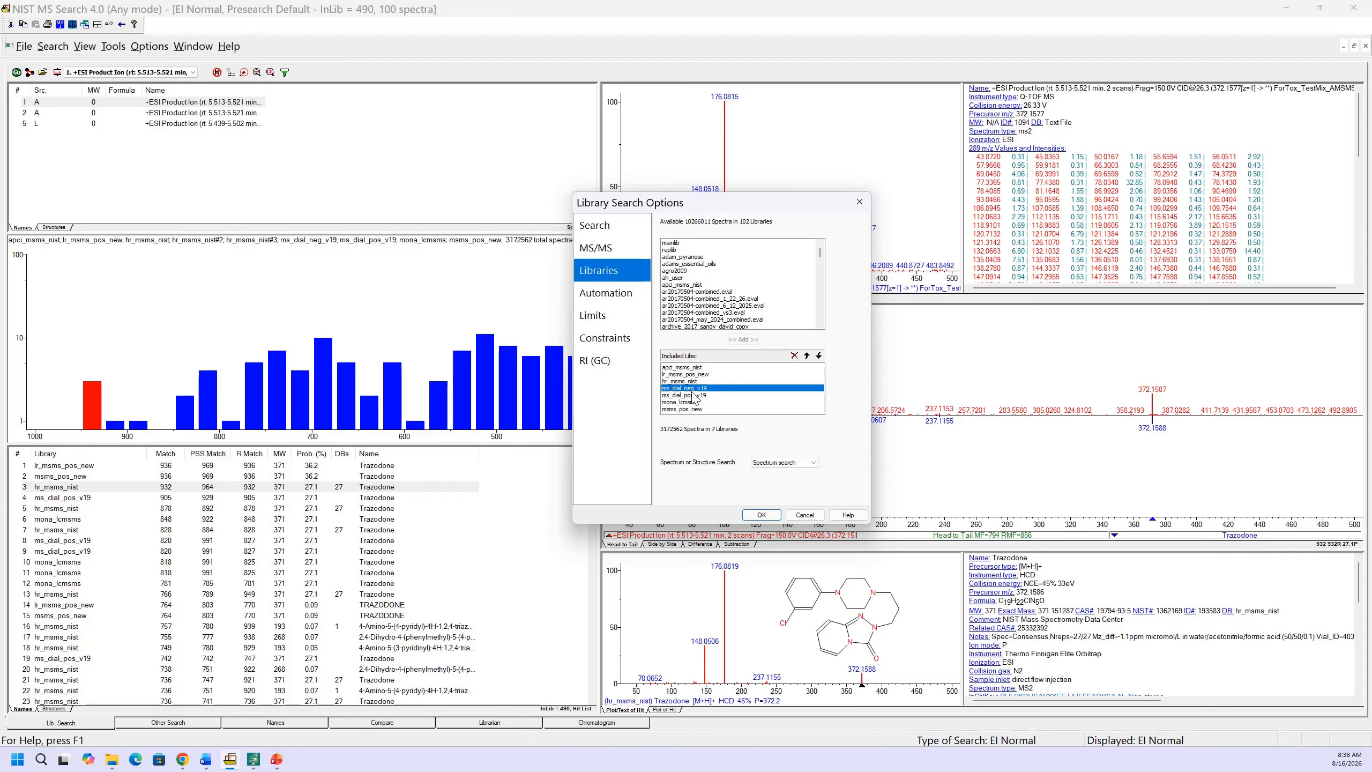
click(691, 396)
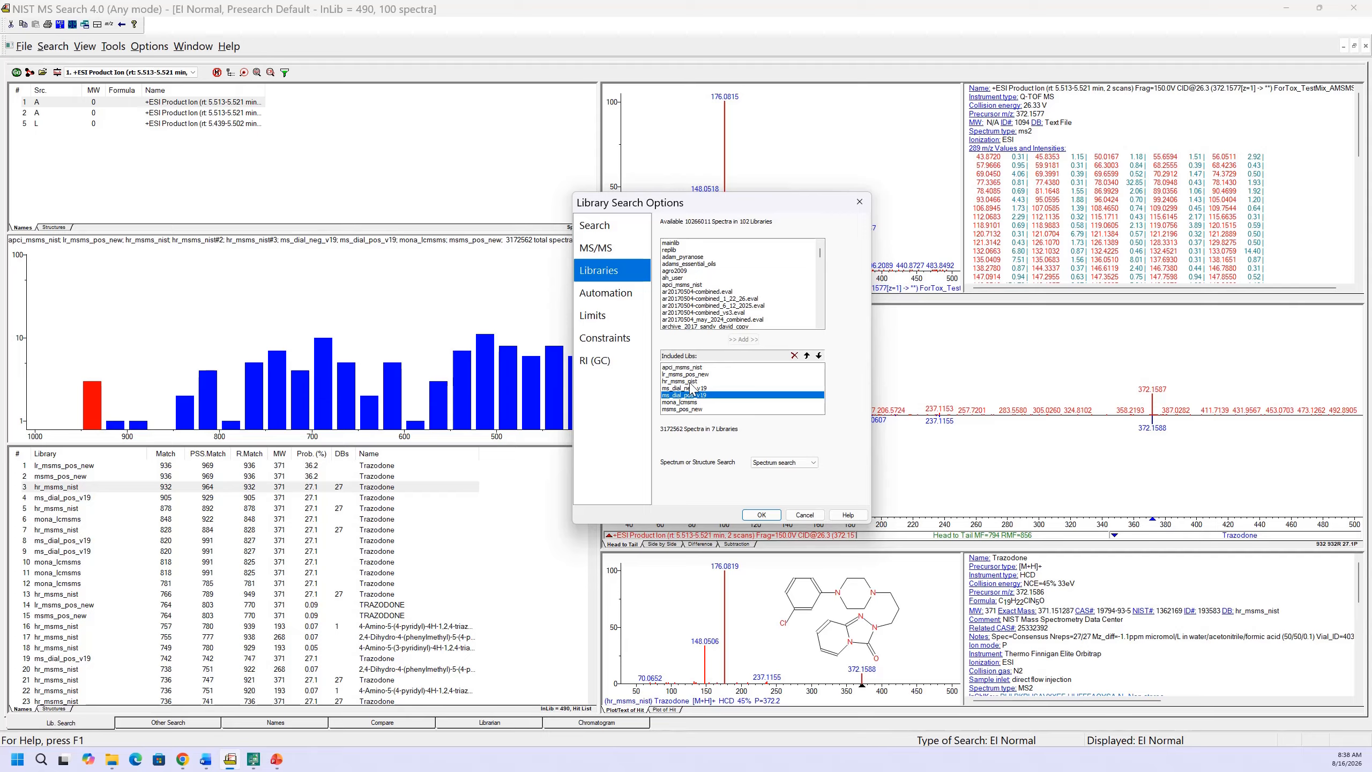
click(689, 403)
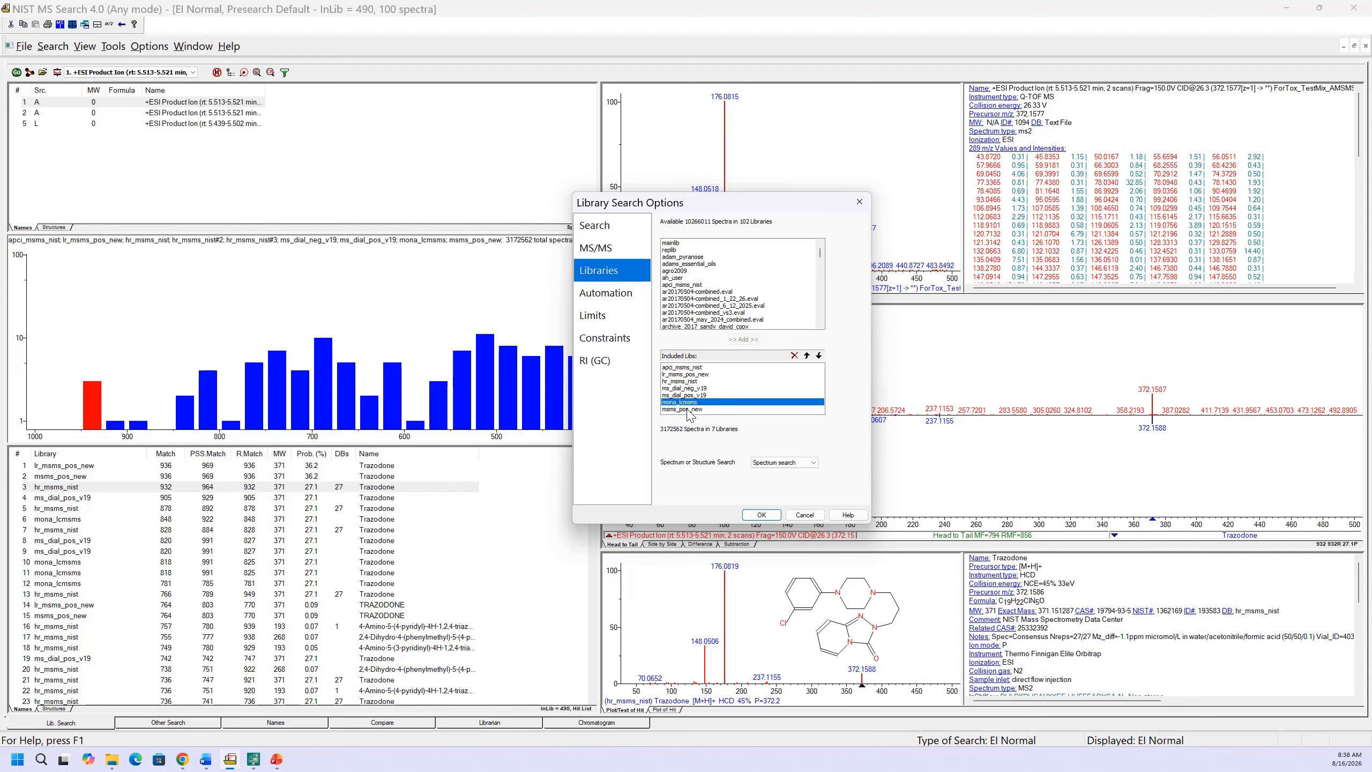
click(686, 409)
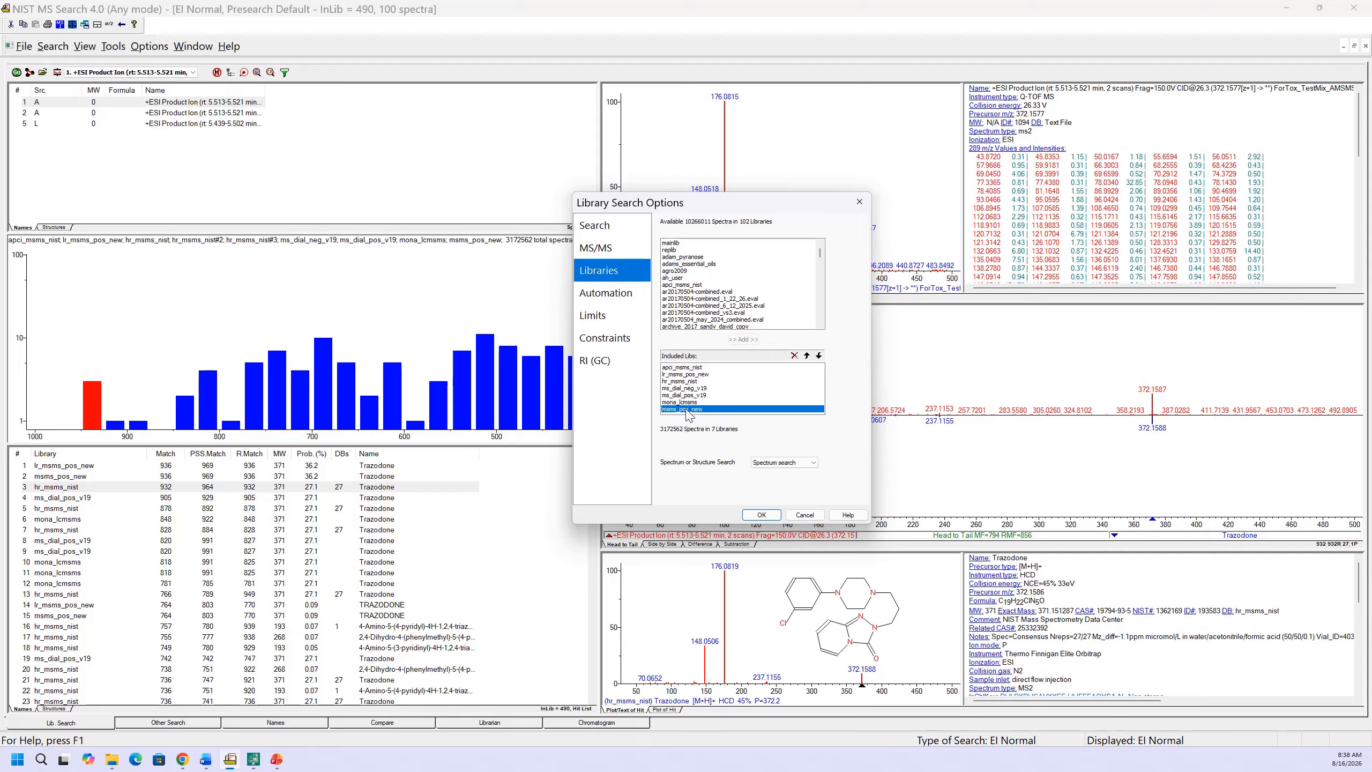
click(797, 469)
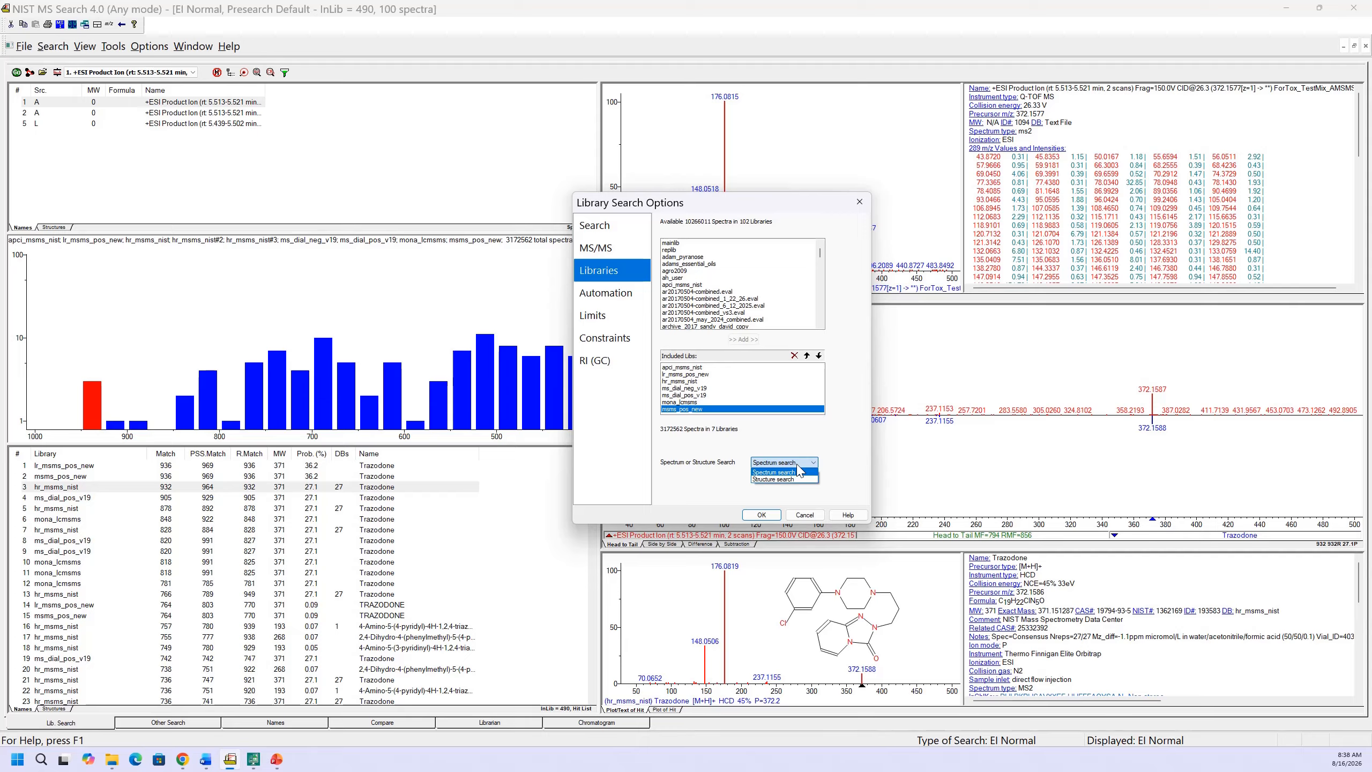
click(800, 471)
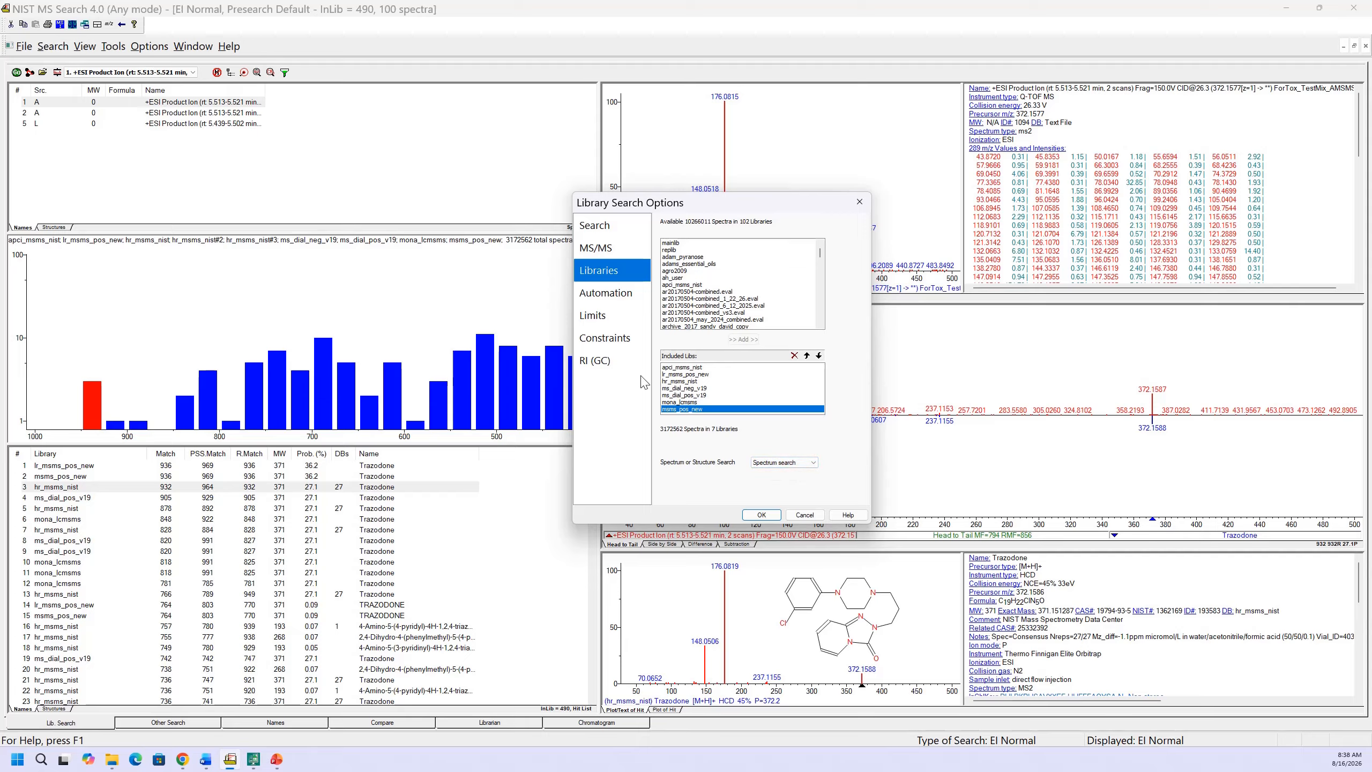
Look through the automation, limits and constraints settings and close the library search options without saving
click(610, 298)
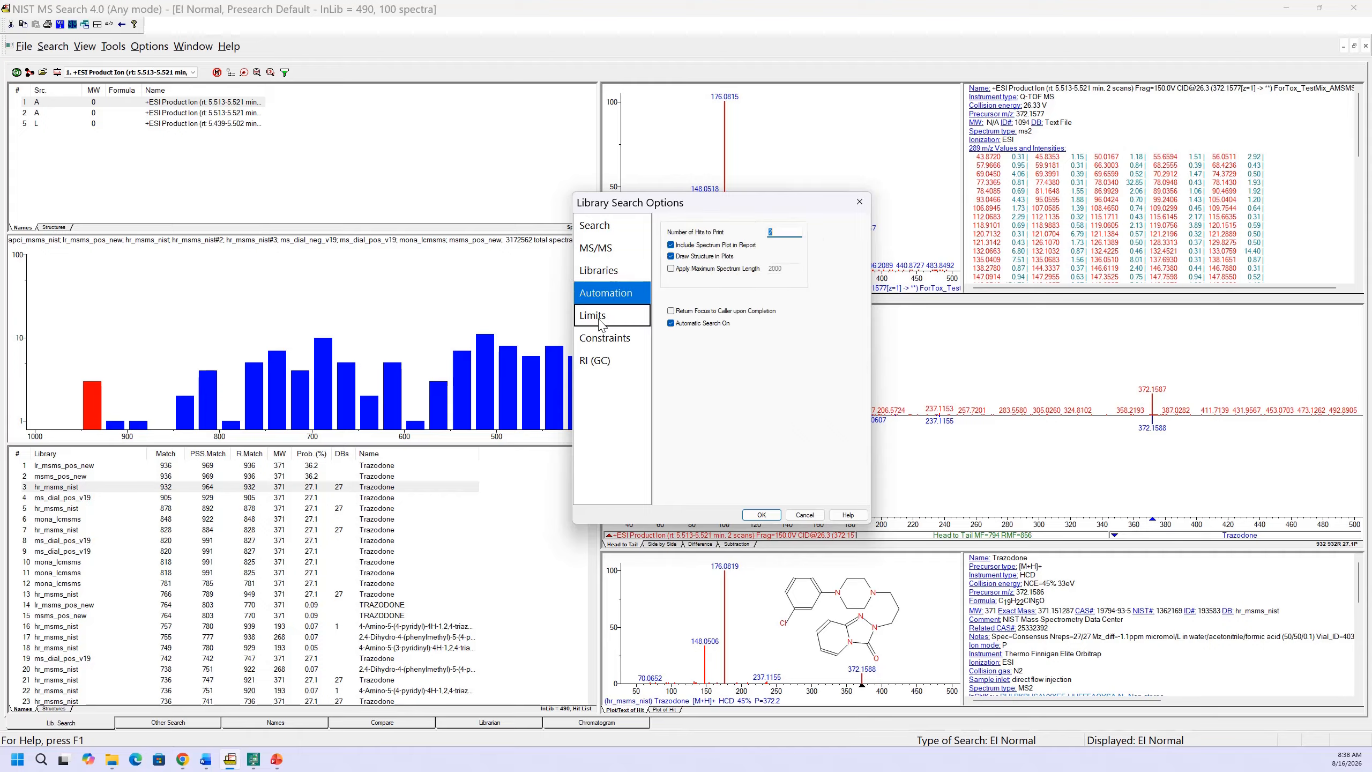
click(593, 315)
click(602, 338)
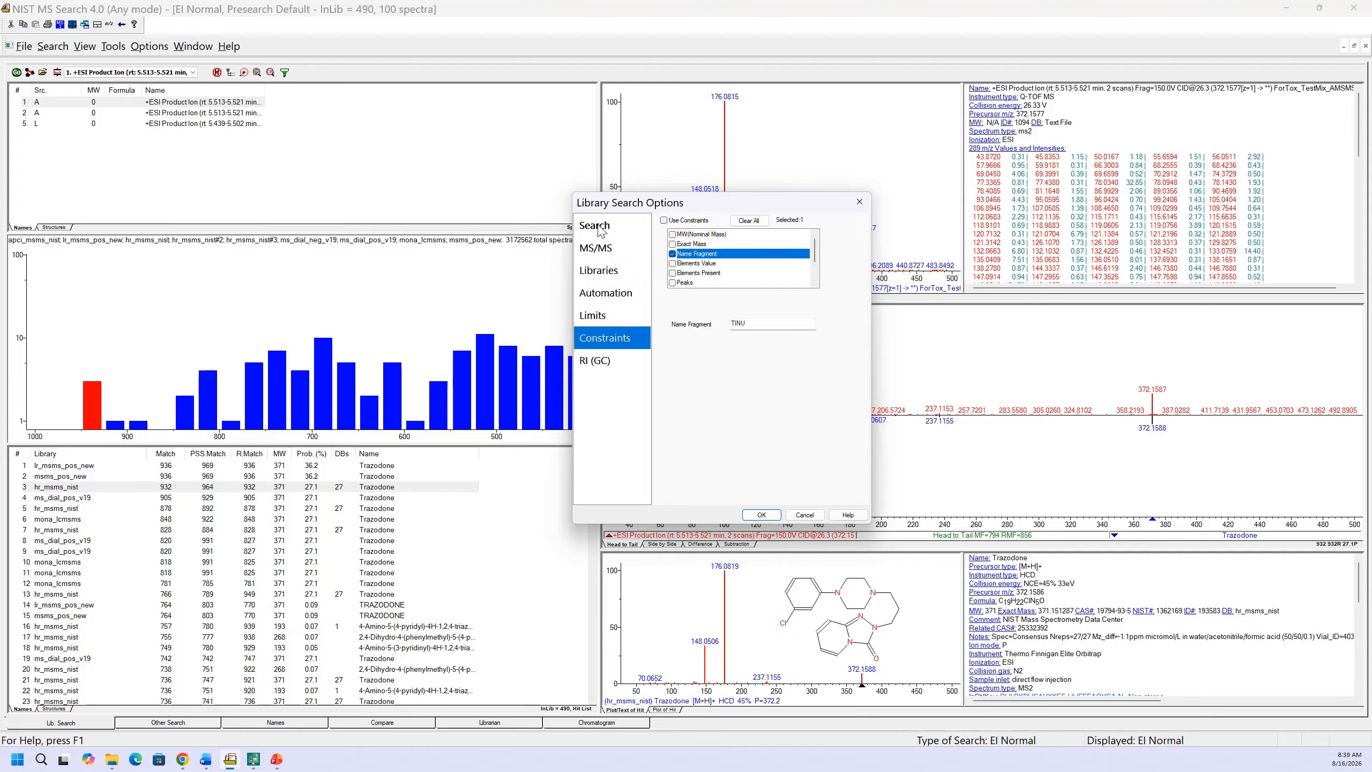
click(594, 225)
click(805, 515)
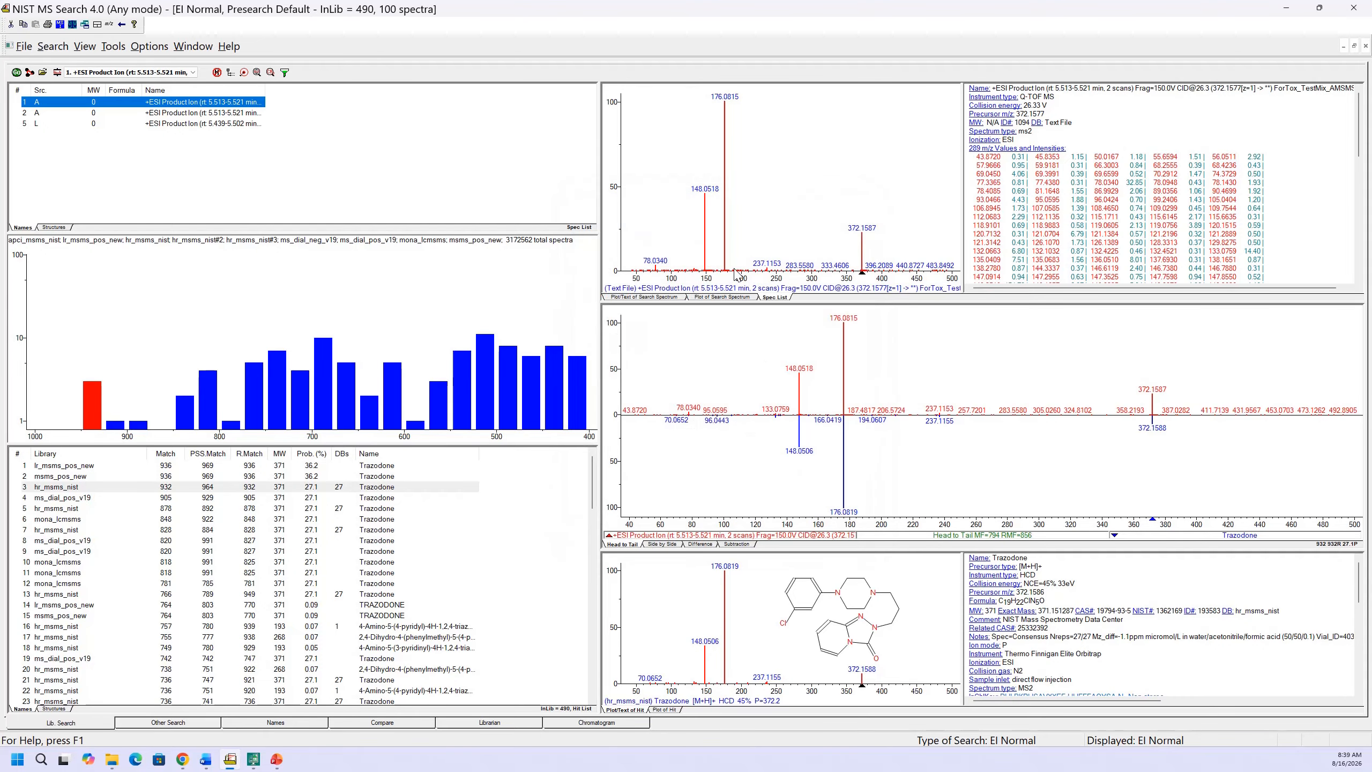
Confirm Any as the spectrum type for the program
click(21, 48)
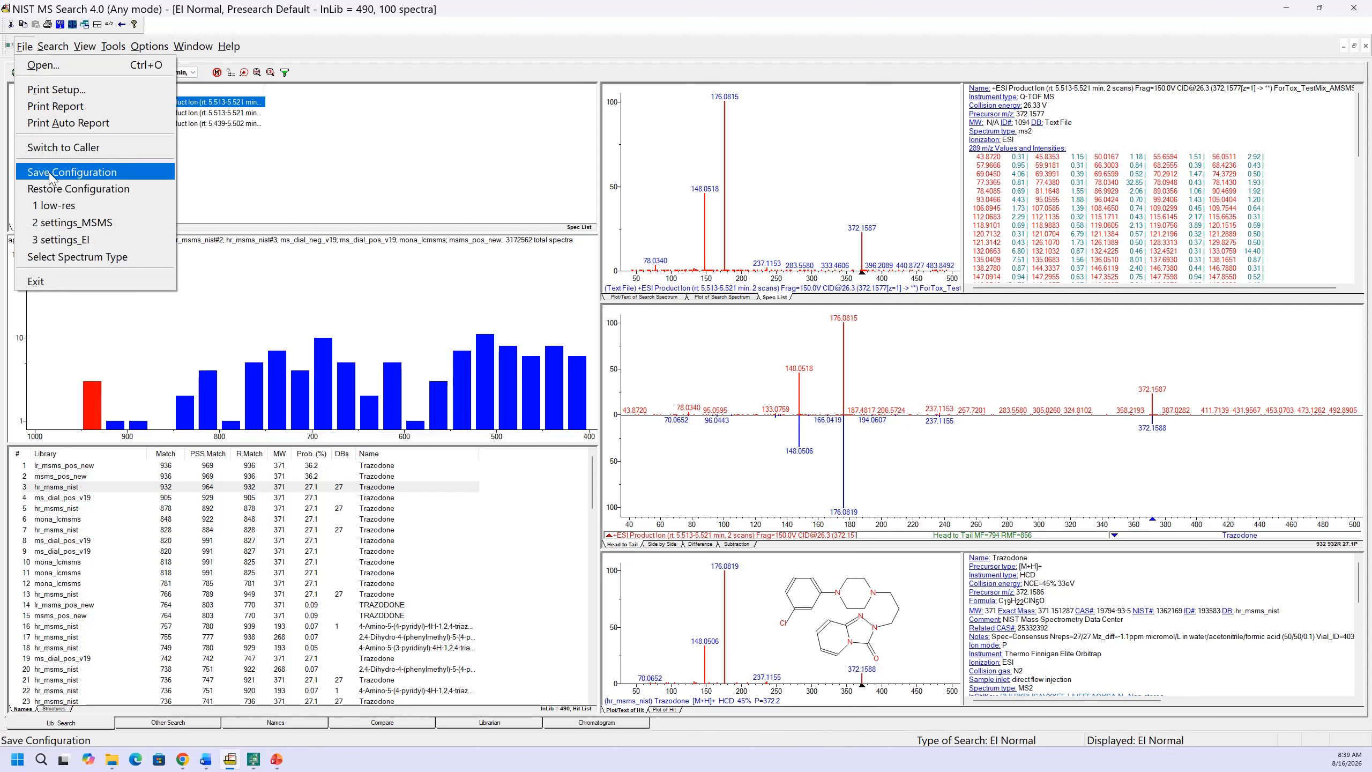
click(57, 258)
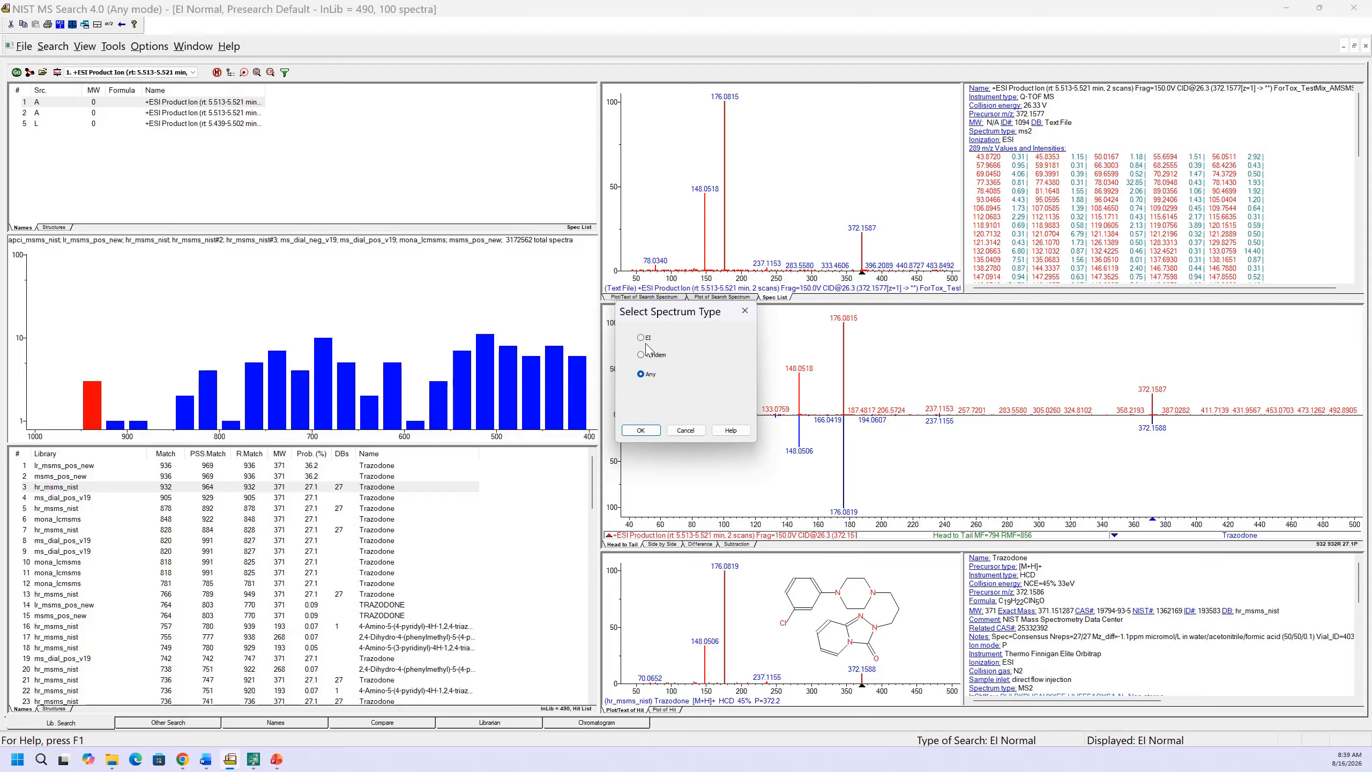
click(640, 430)
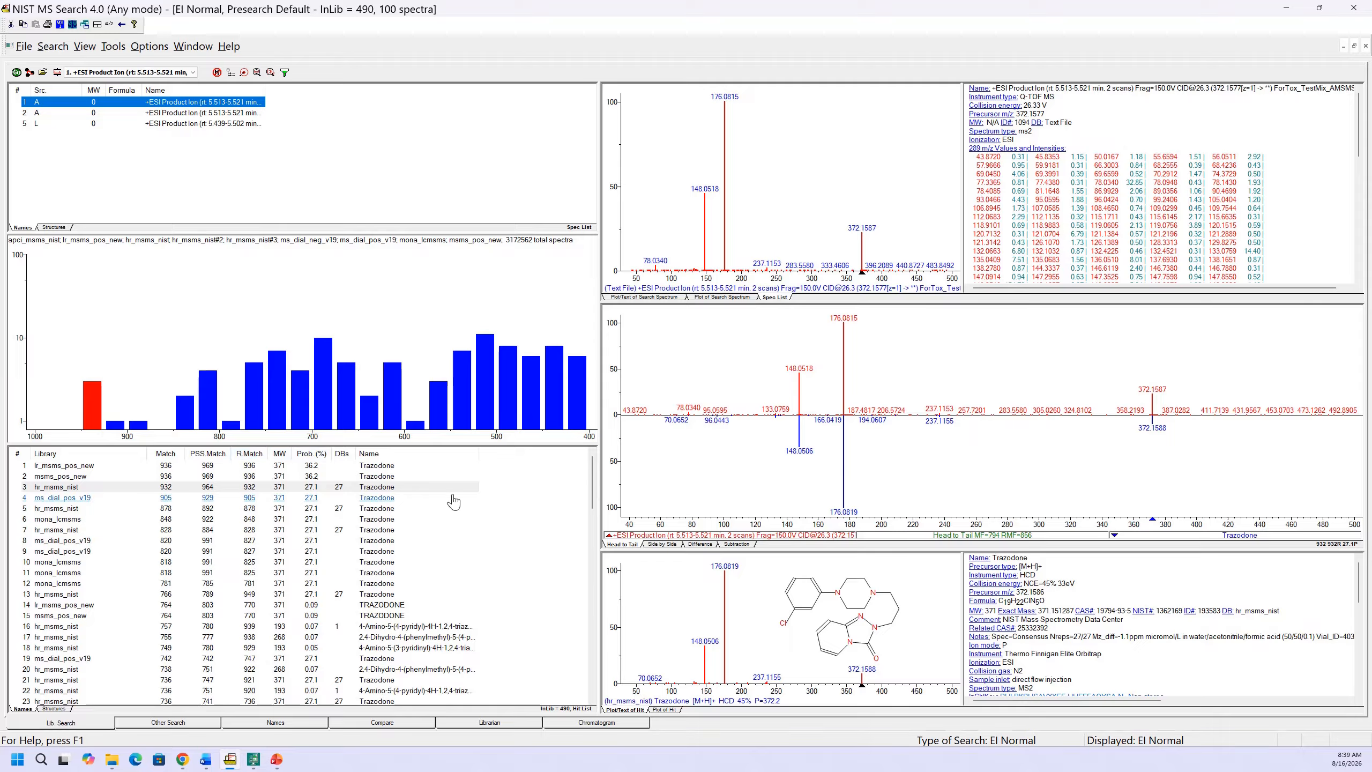
Review the hit list's display properties and move the MW column directly after the Match column
right_click(504, 458)
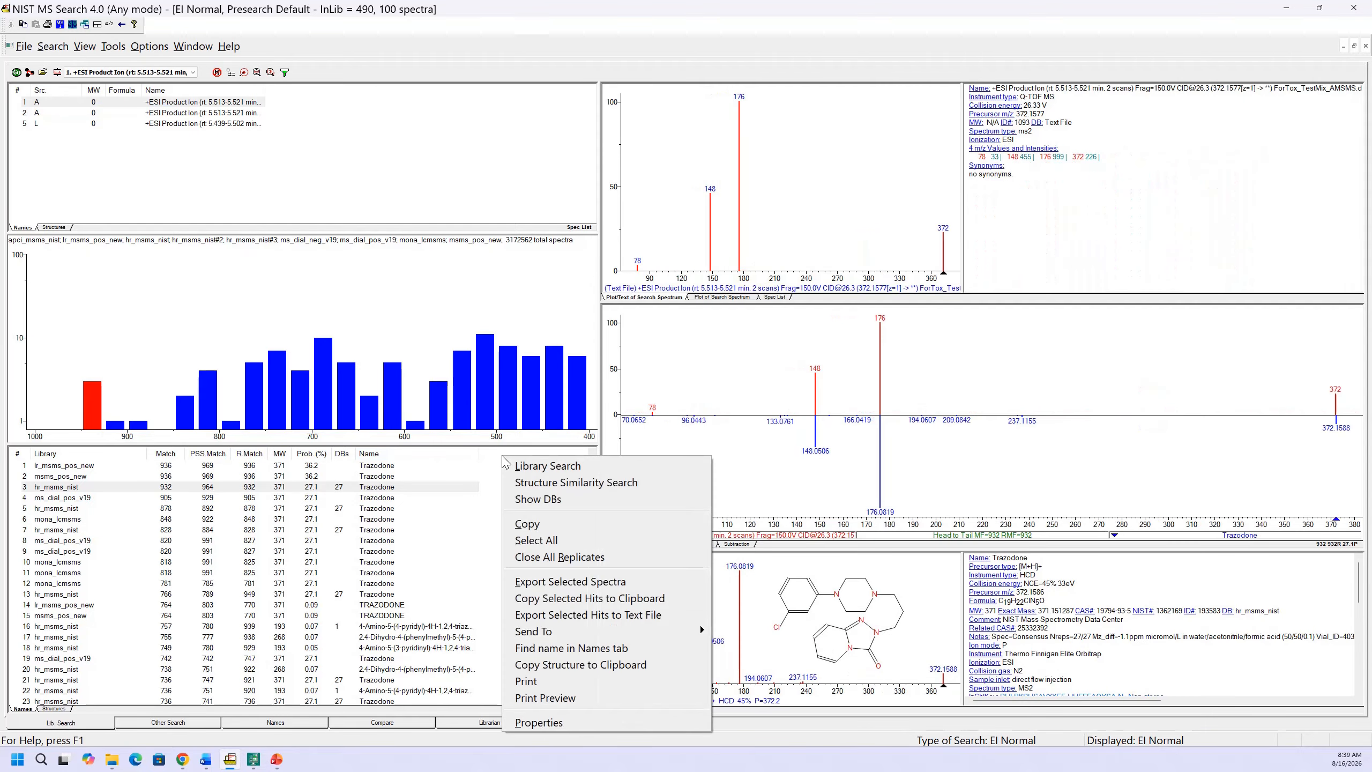
click(526, 723)
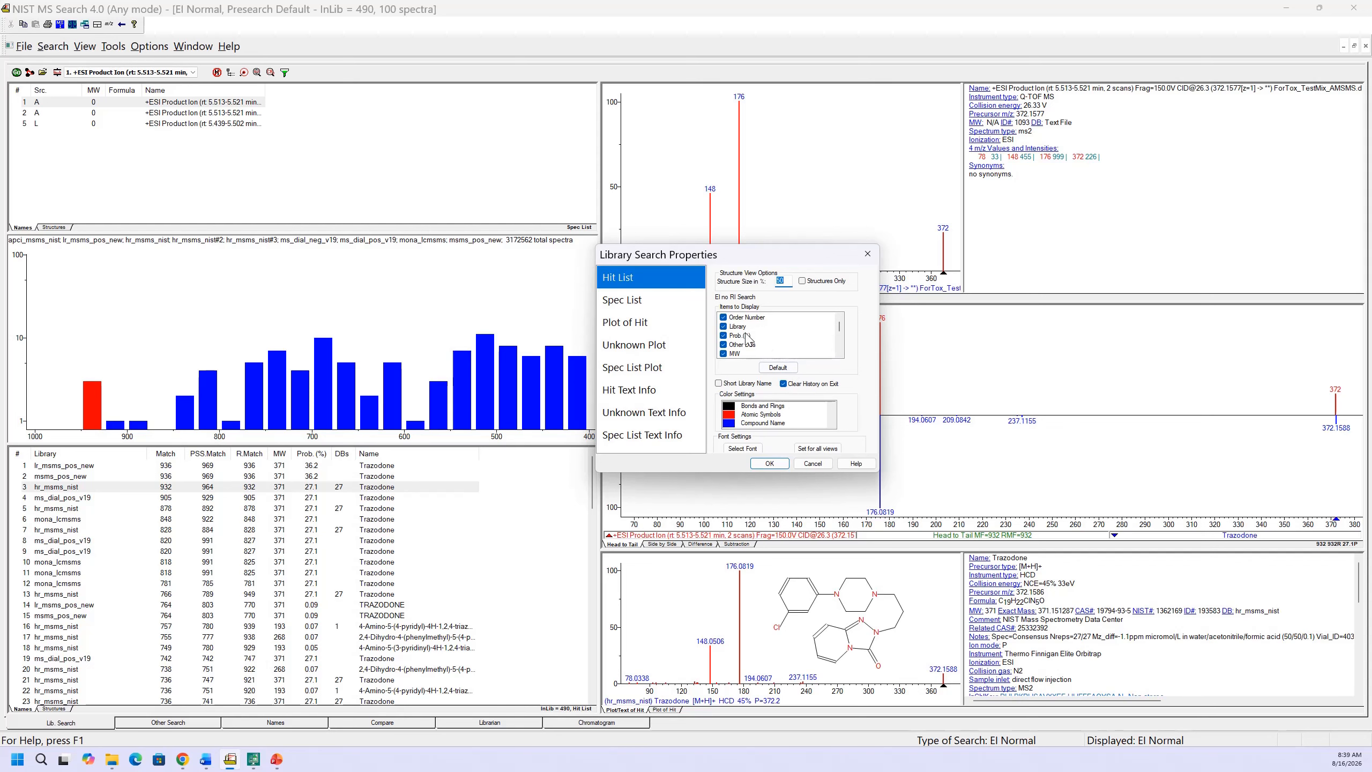
click(783, 467)
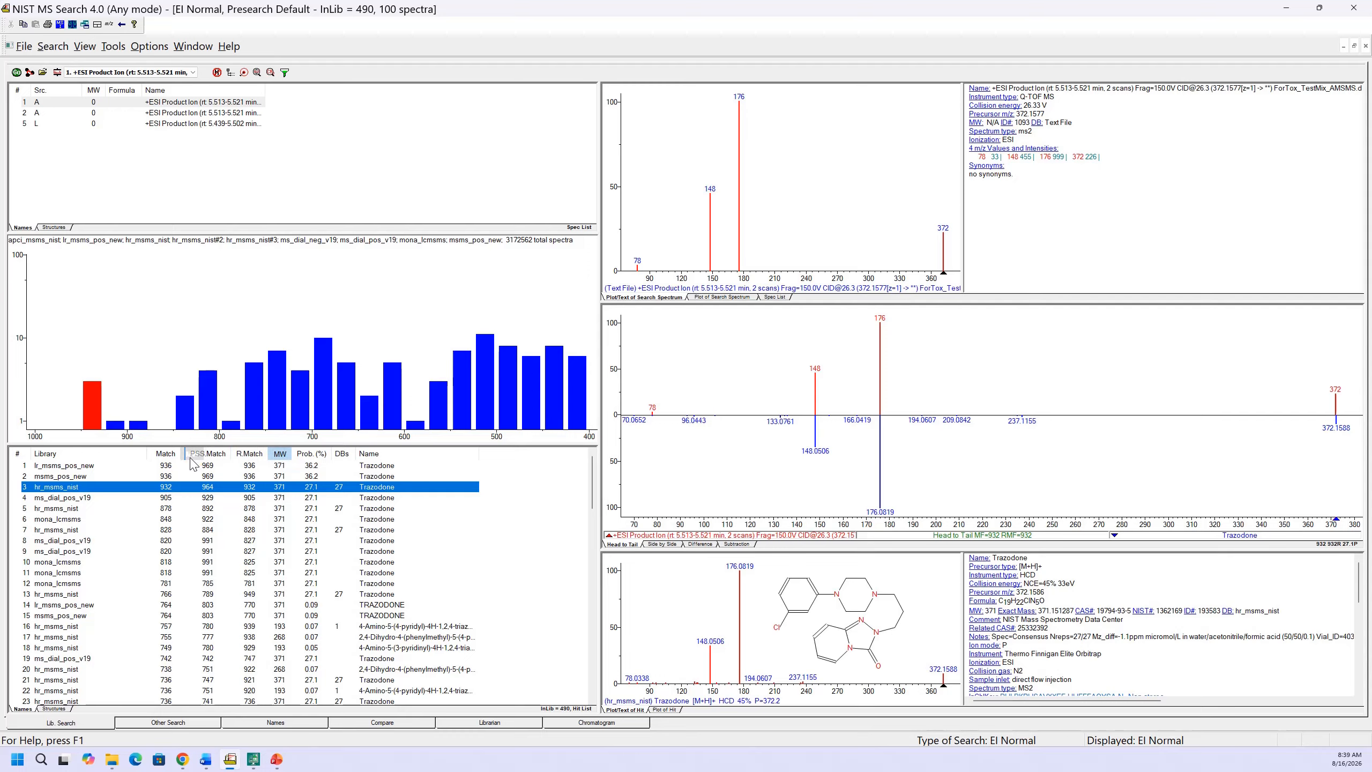
drag(191, 464, 190, 464)
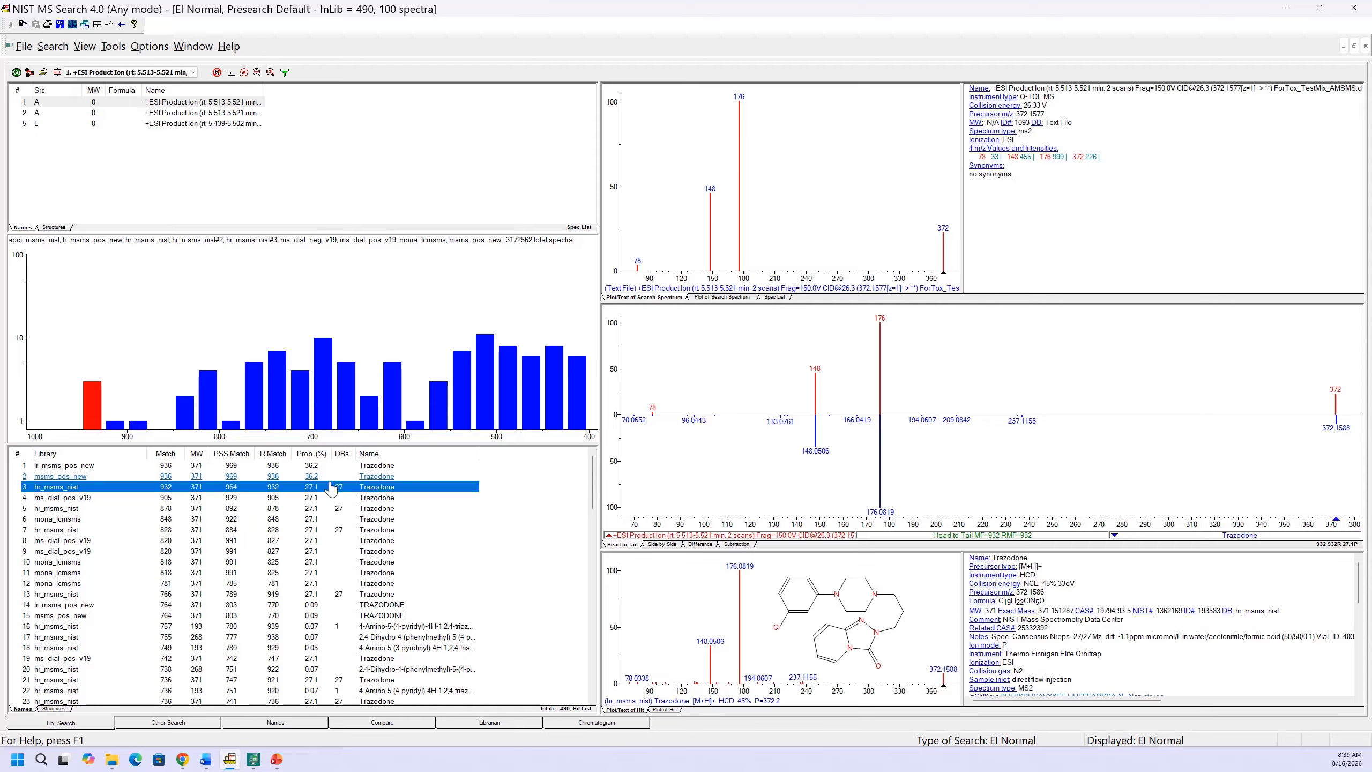
In the spectrum import options, treat spectra without a precursor ion m/z value as EI (nominal m/z) and accept the settings
click(153, 49)
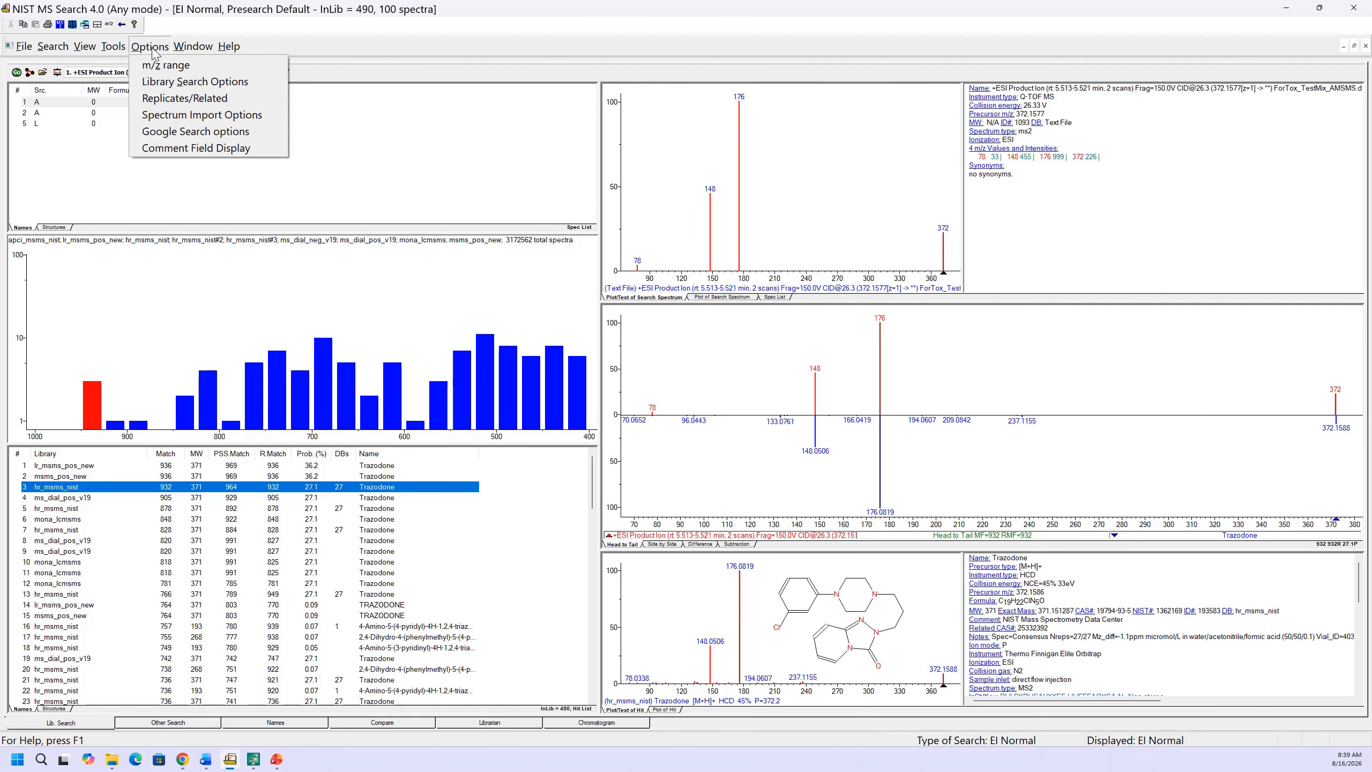
click(162, 115)
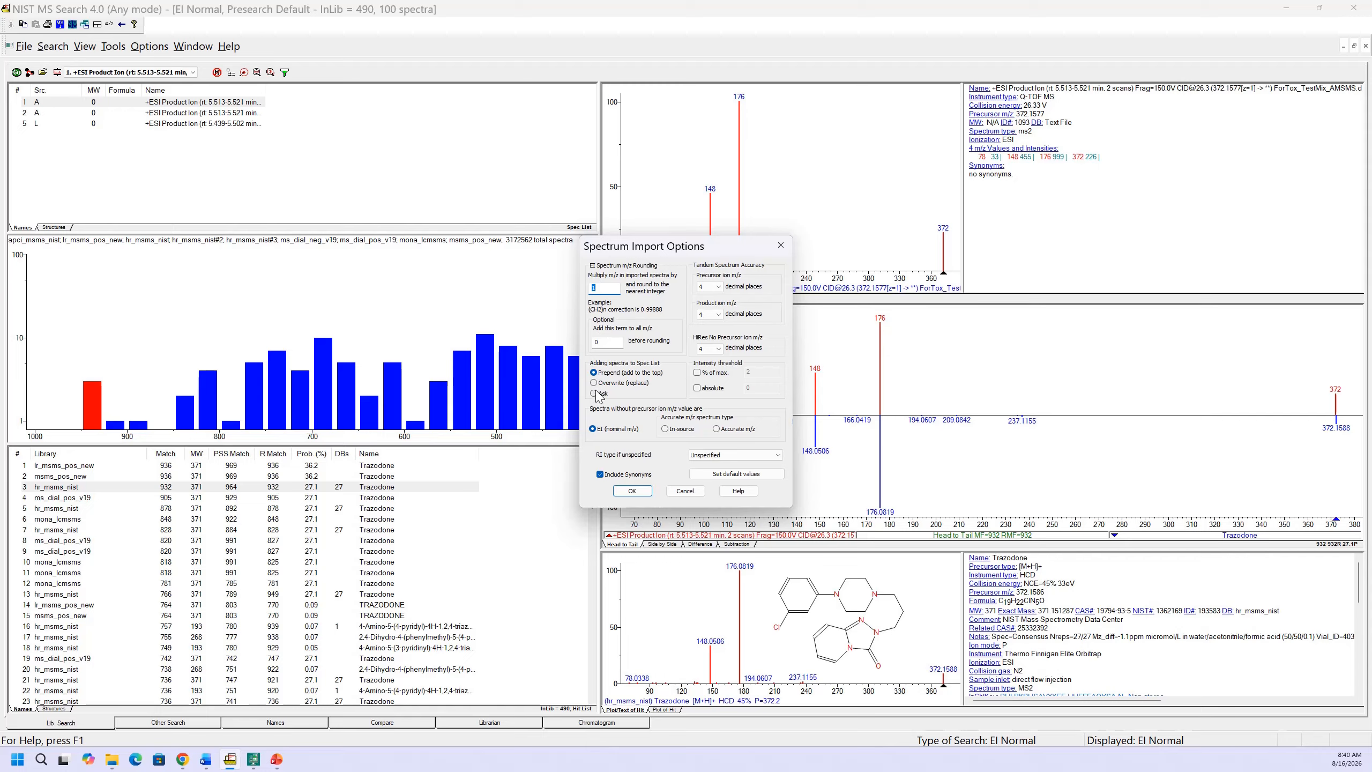
click(717, 429)
click(593, 429)
click(631, 490)
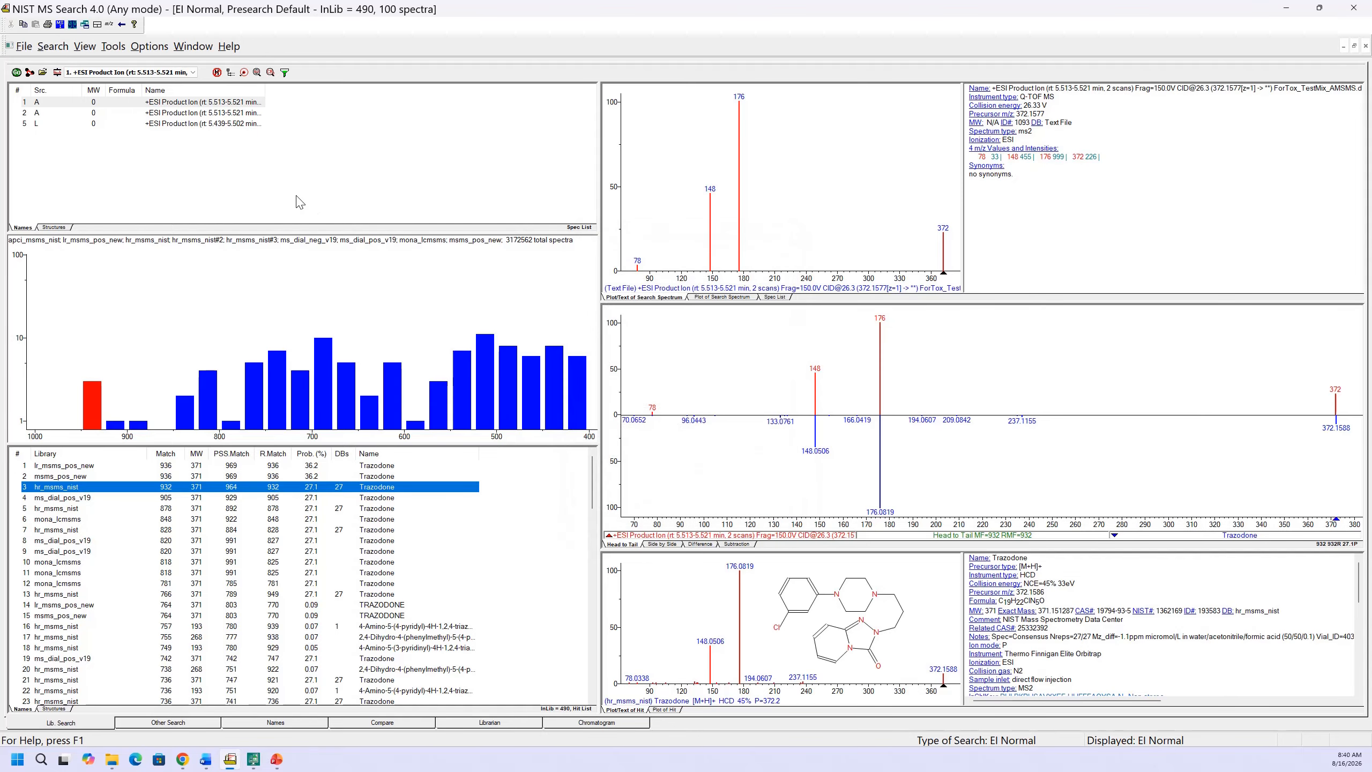
View the Chromatogram page briefly and return to the library search page
click(590, 726)
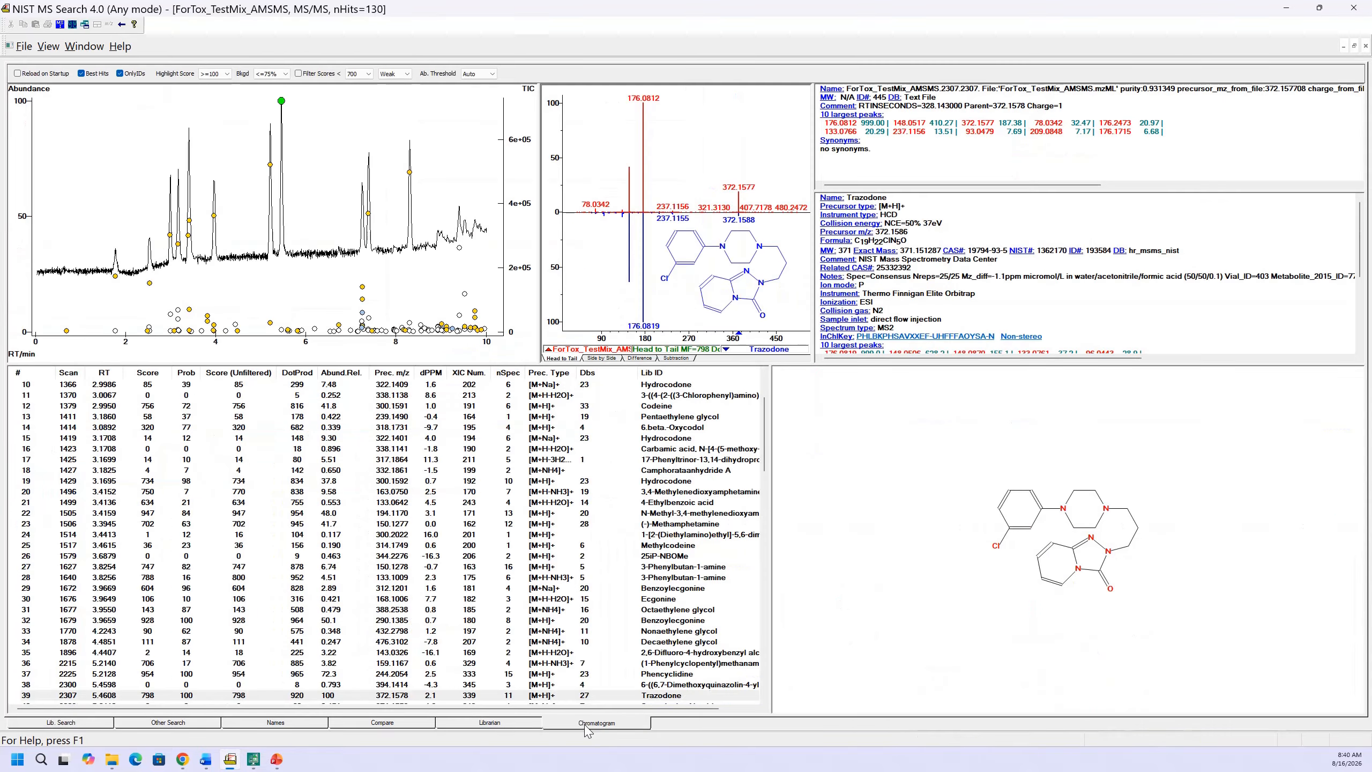
click(100, 723)
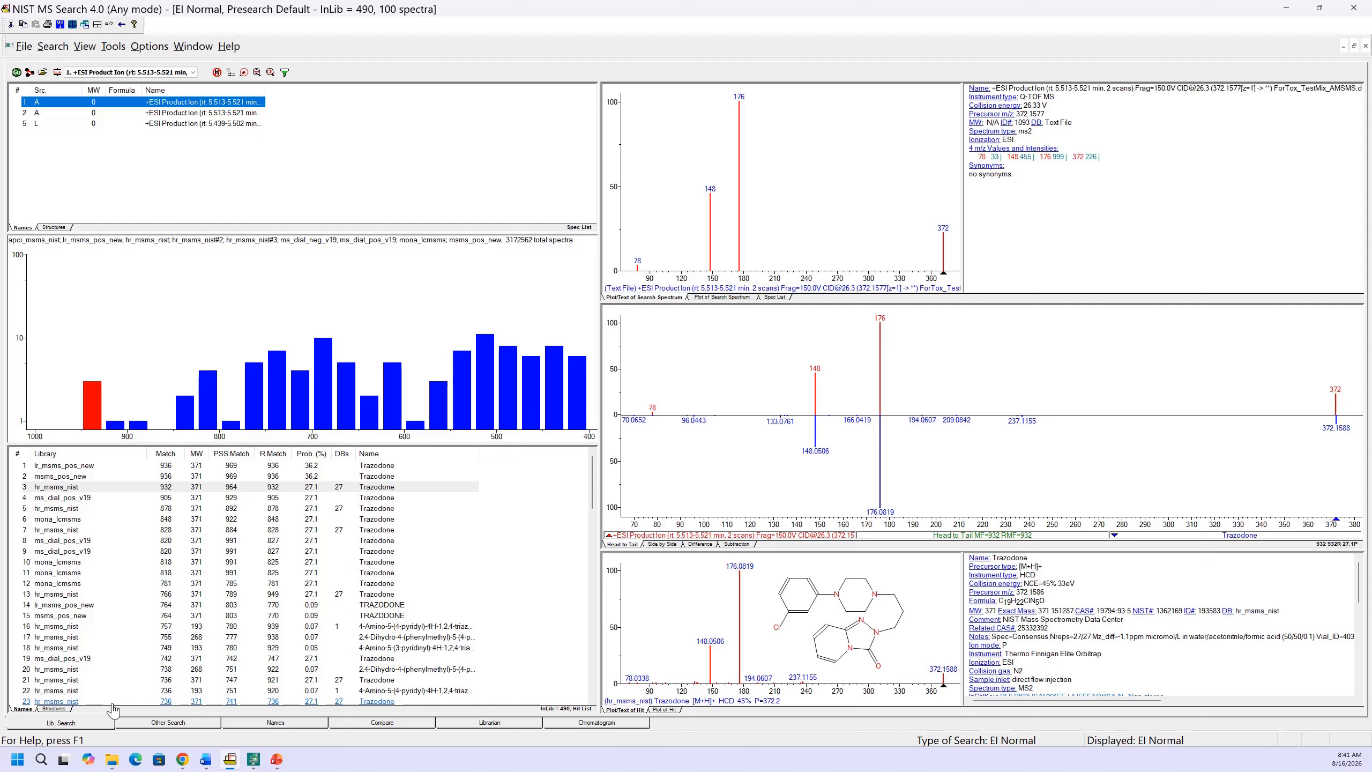
Save the current configuration as low-res in the MSSEARCH folder, replacing the existing file
click(22, 47)
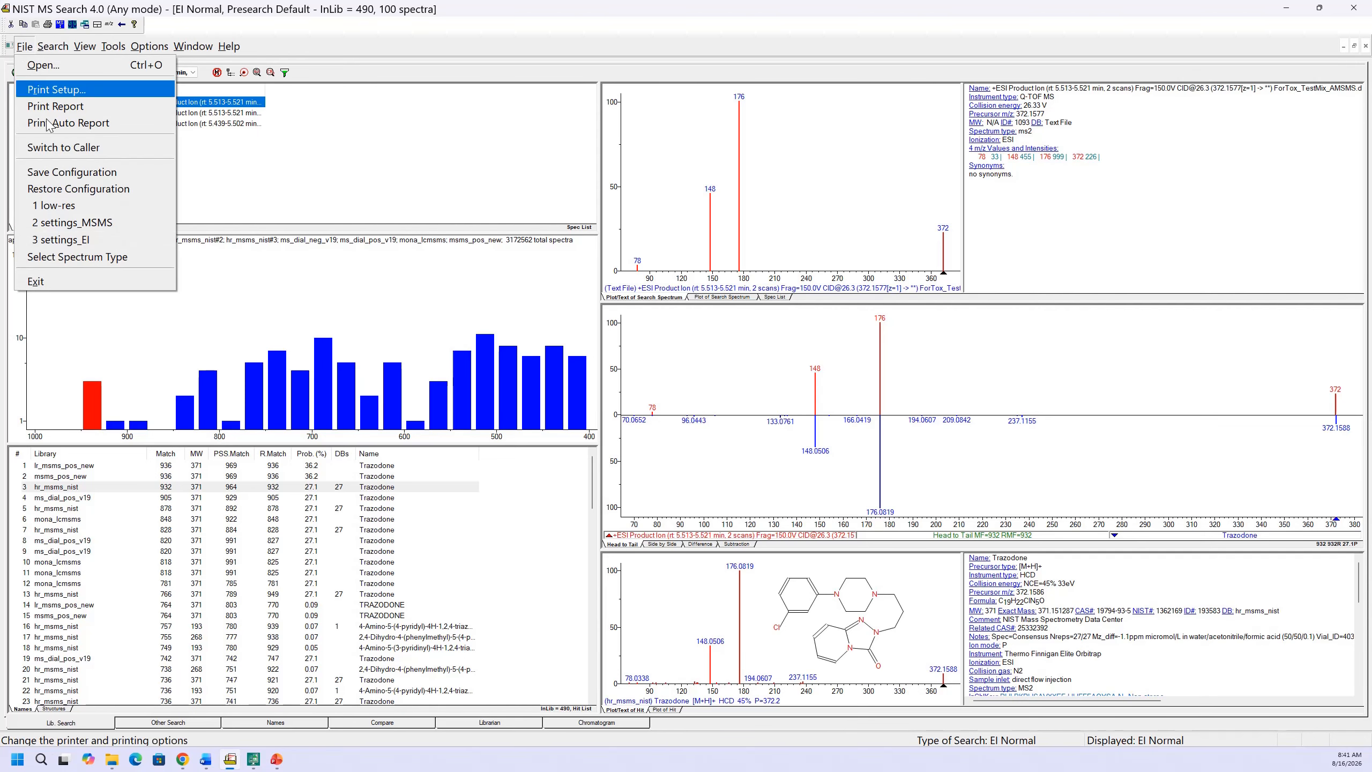
click(60, 173)
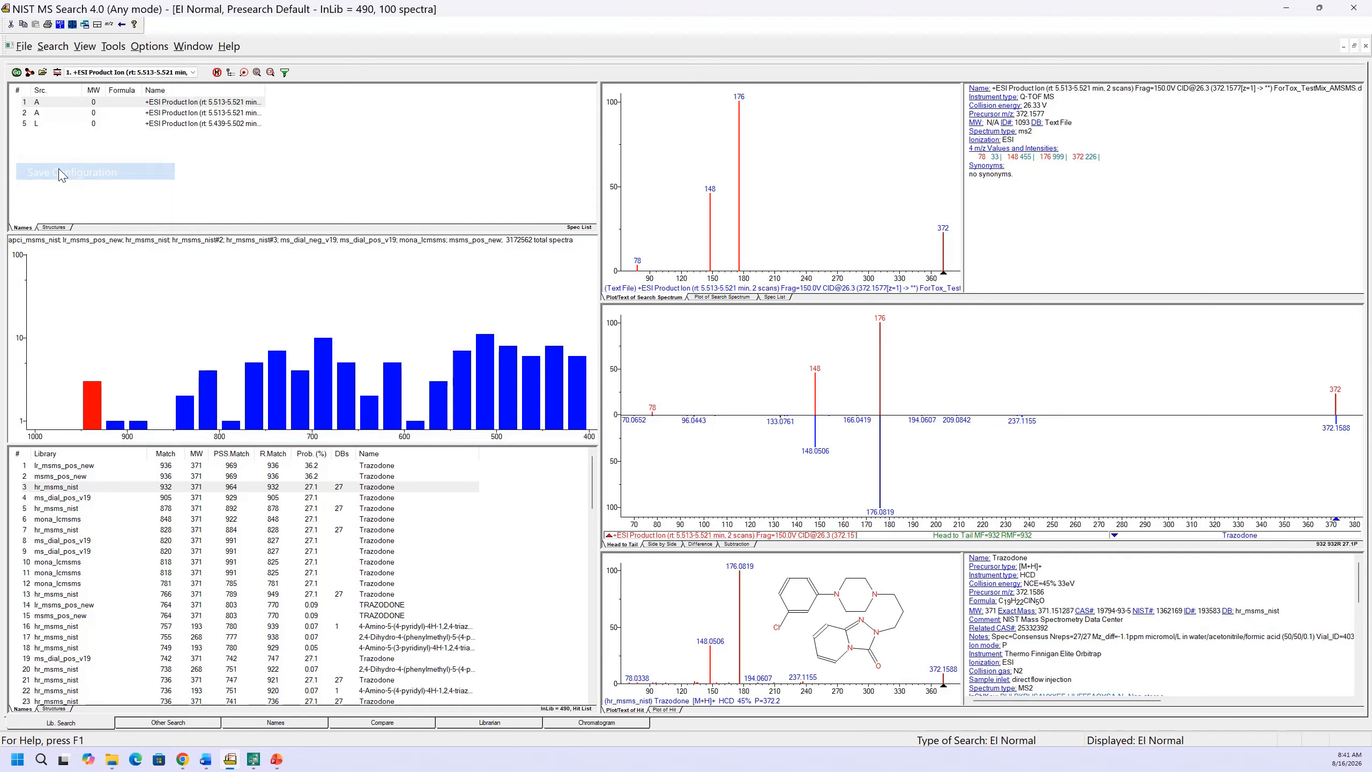
click(636, 307)
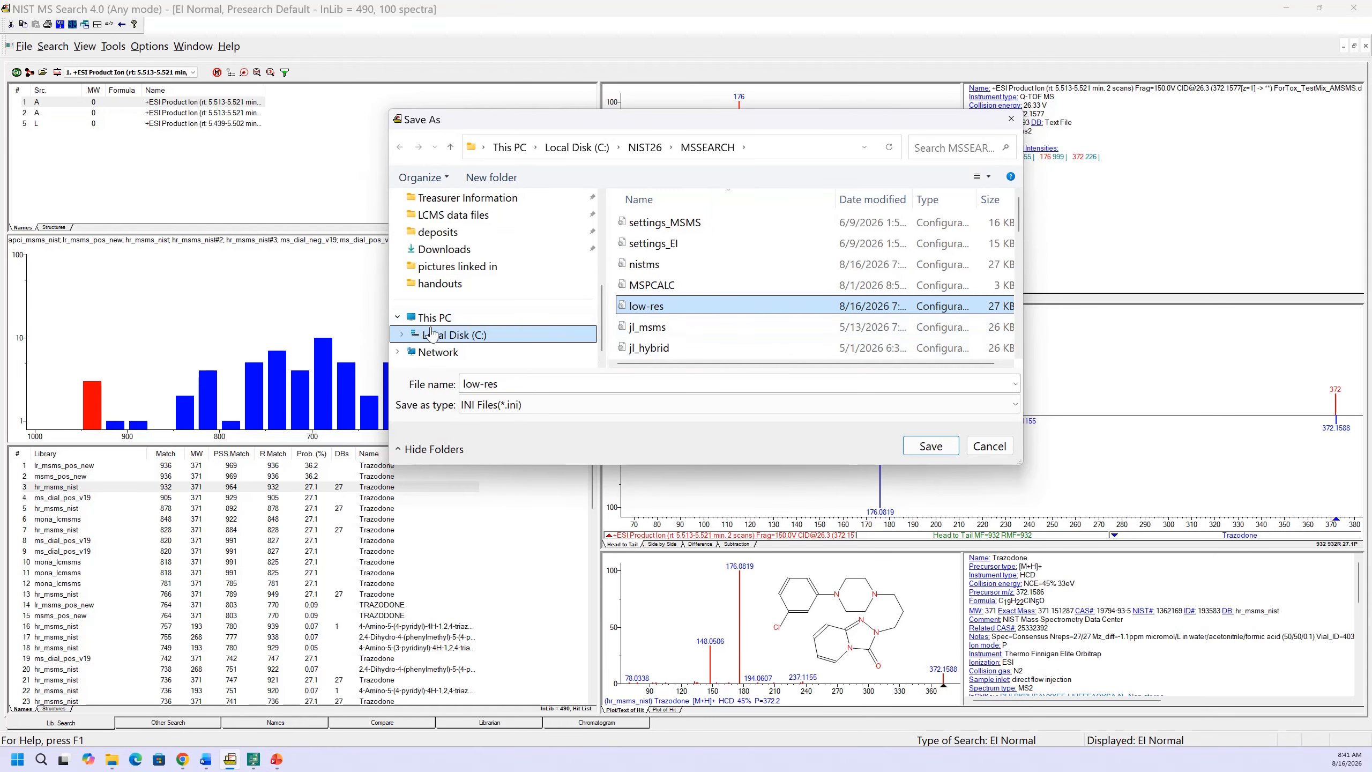
click(938, 448)
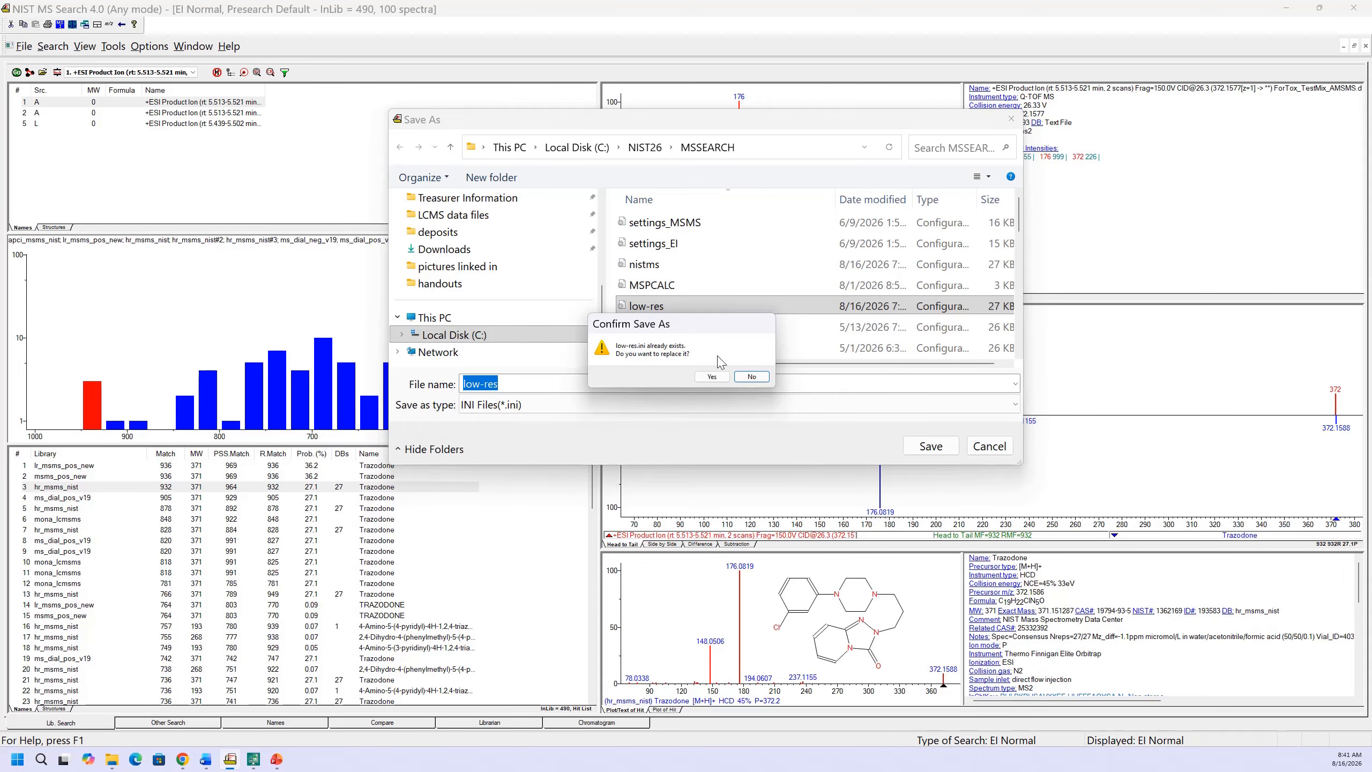
click(711, 377)
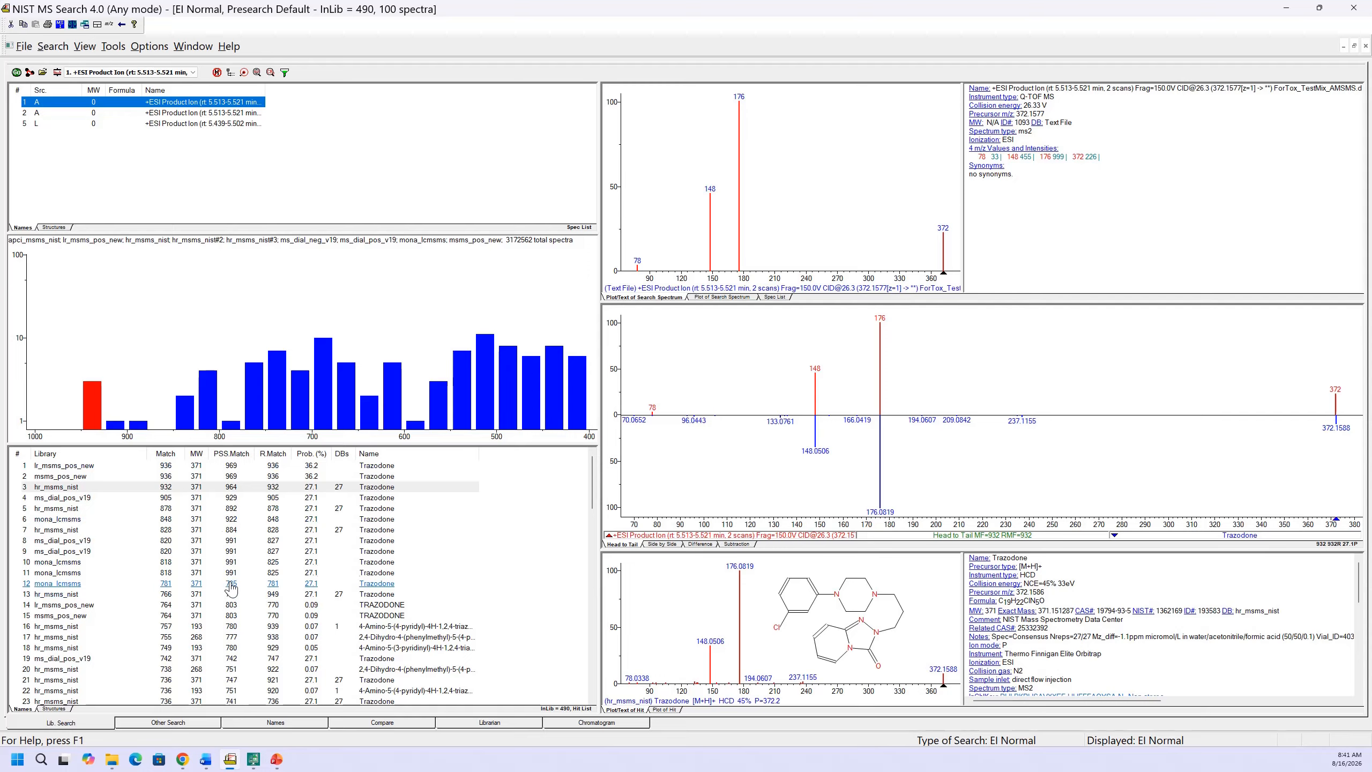
Limit the hit list to best matching only, comparing it with the full list, and select the msms_pos_new Trazodone hit
click(244, 72)
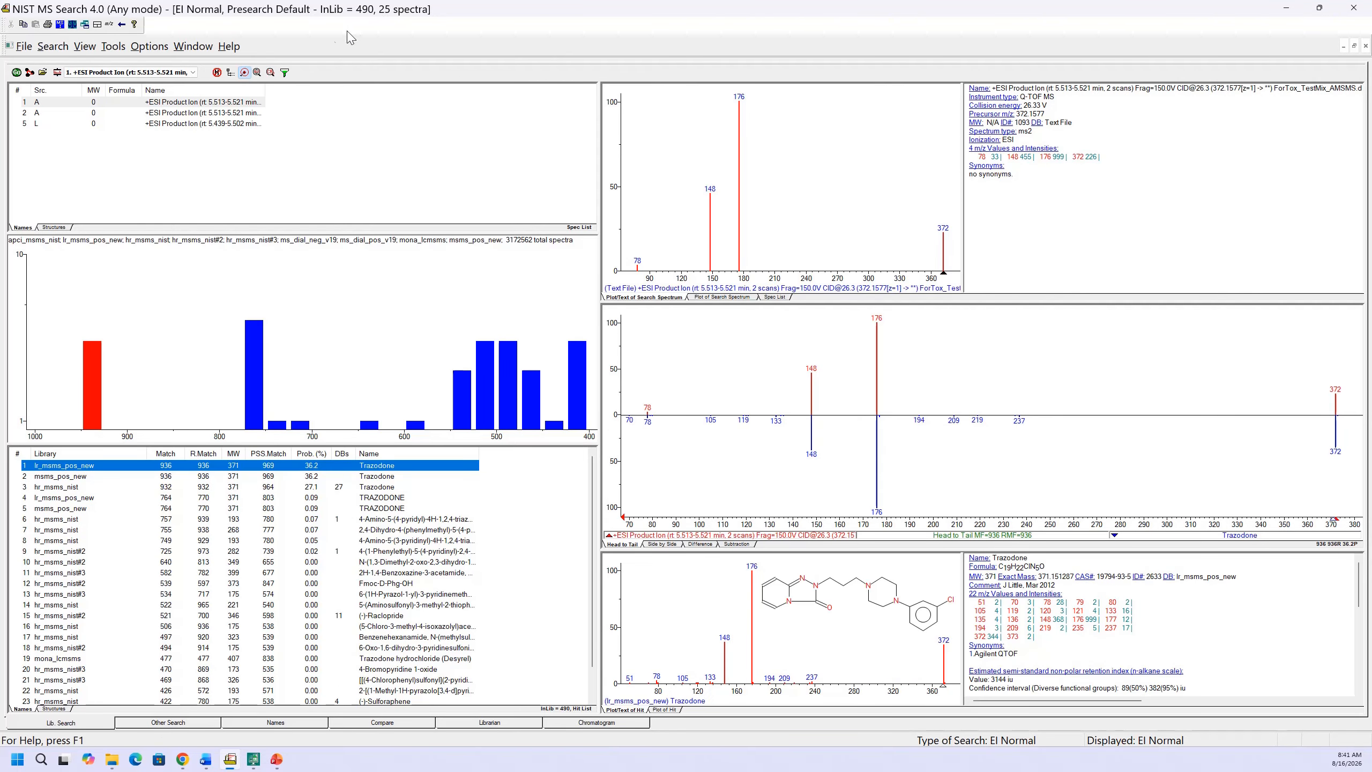
click(246, 73)
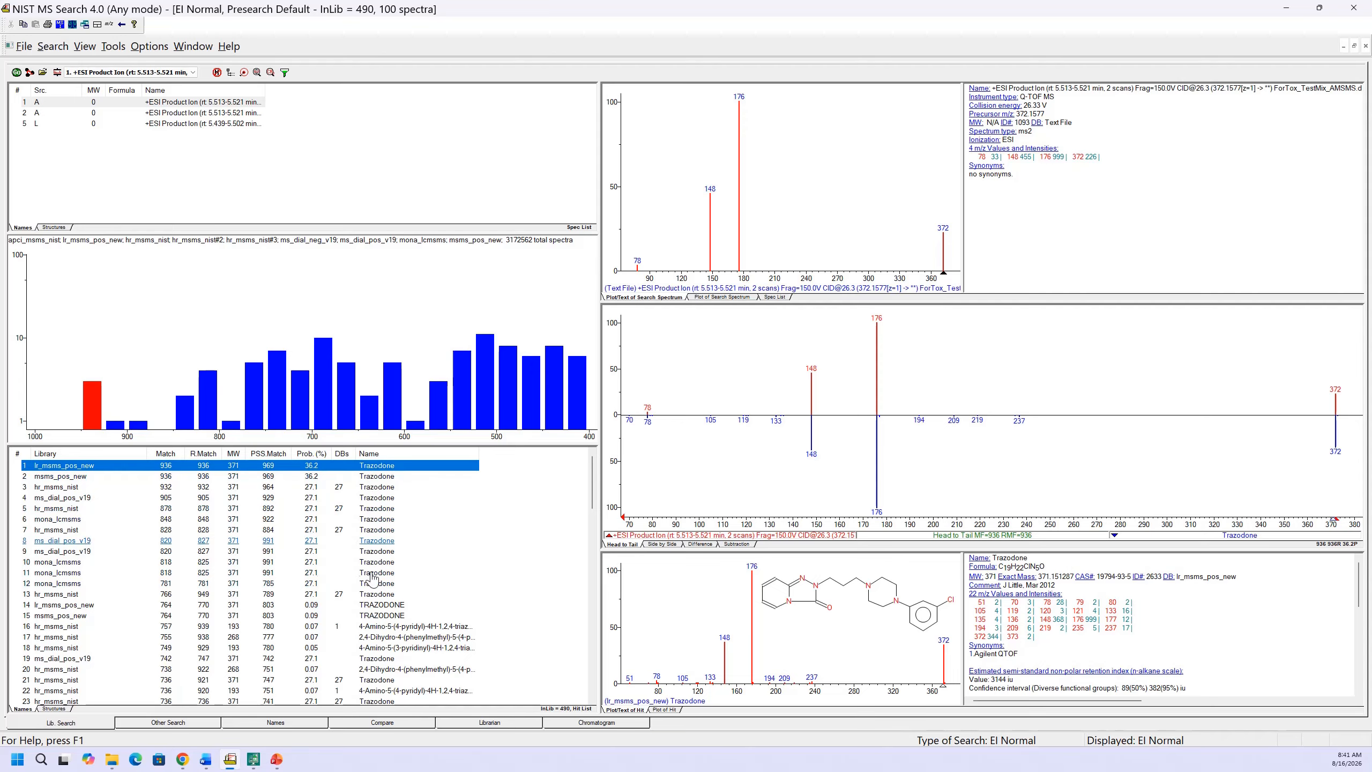
click(245, 74)
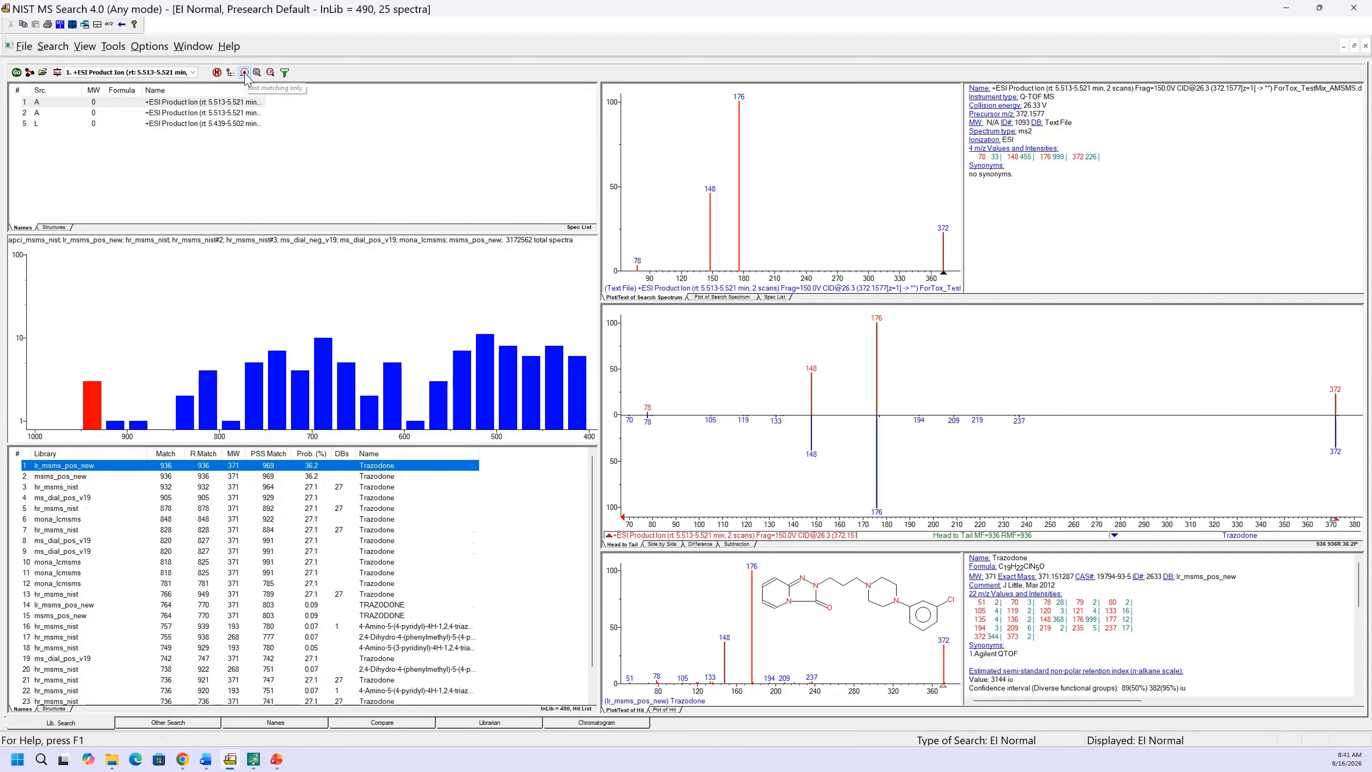
click(385, 477)
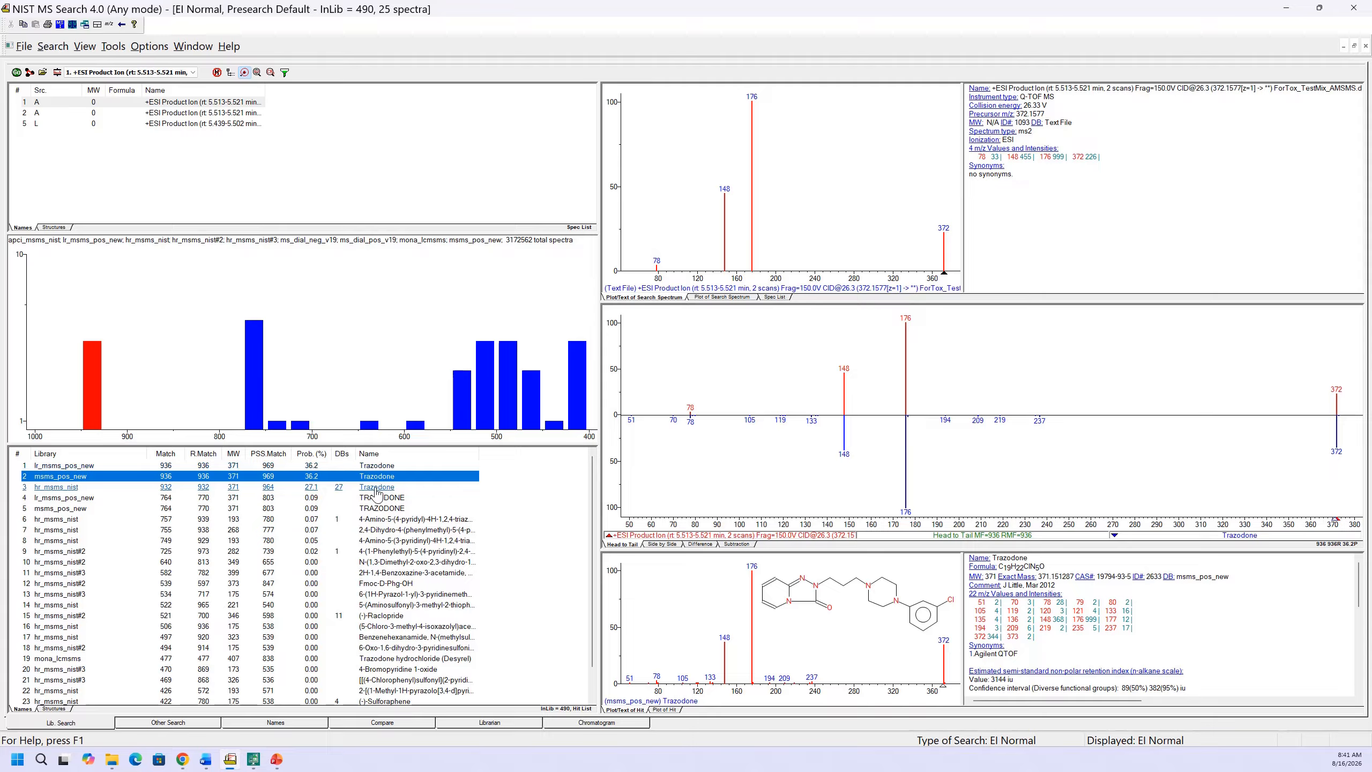
Compare the lower-ranked TRAZODONE hit, return to the top lr_msms_pos_new hit, and show all hits instead of best matching only
key(Down)
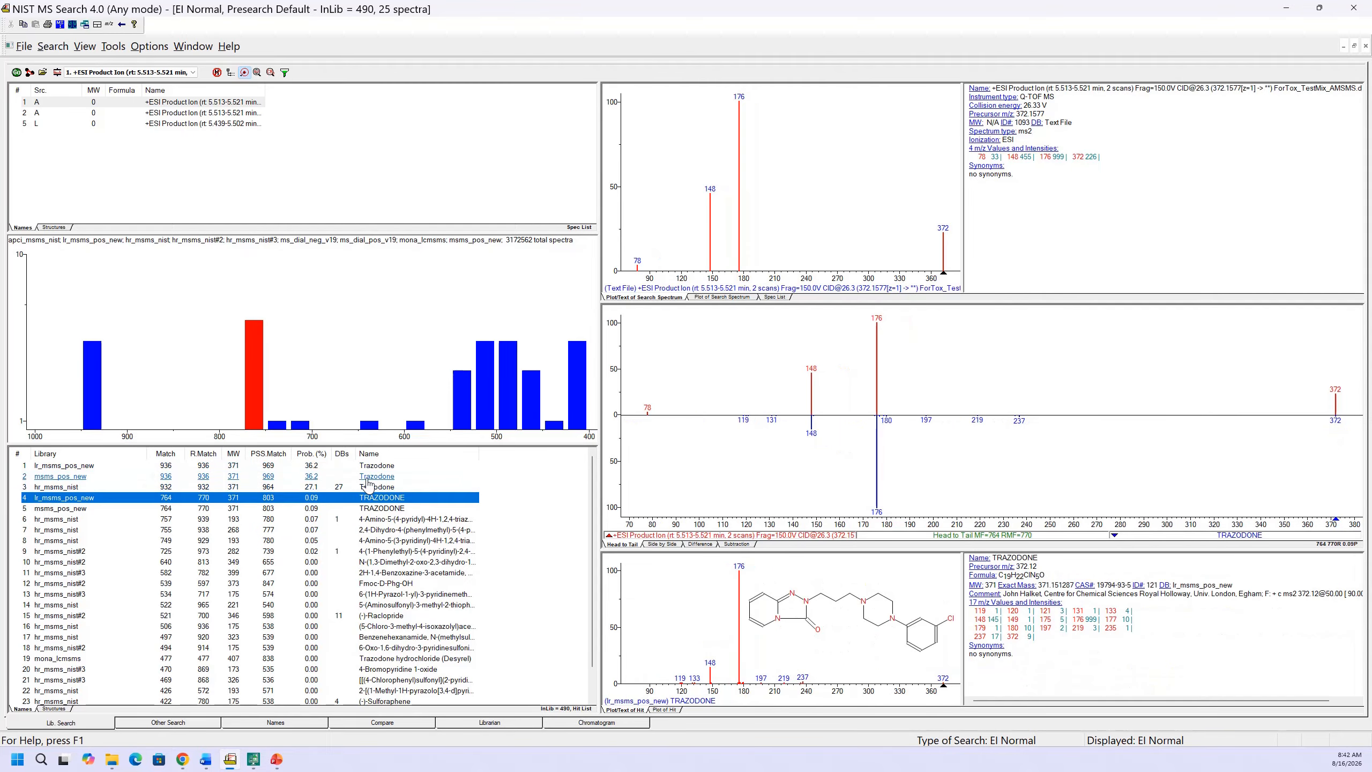
key(Up)
key(Up)
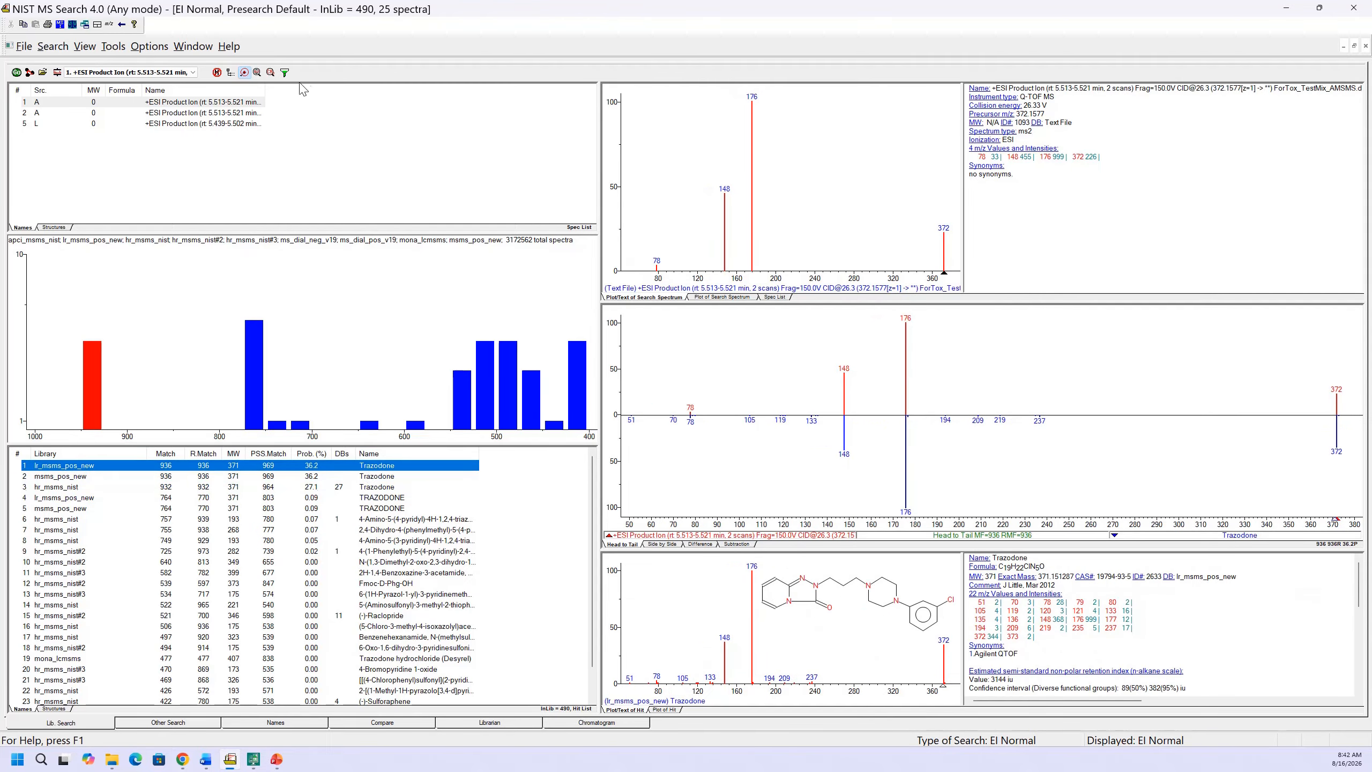
click(245, 73)
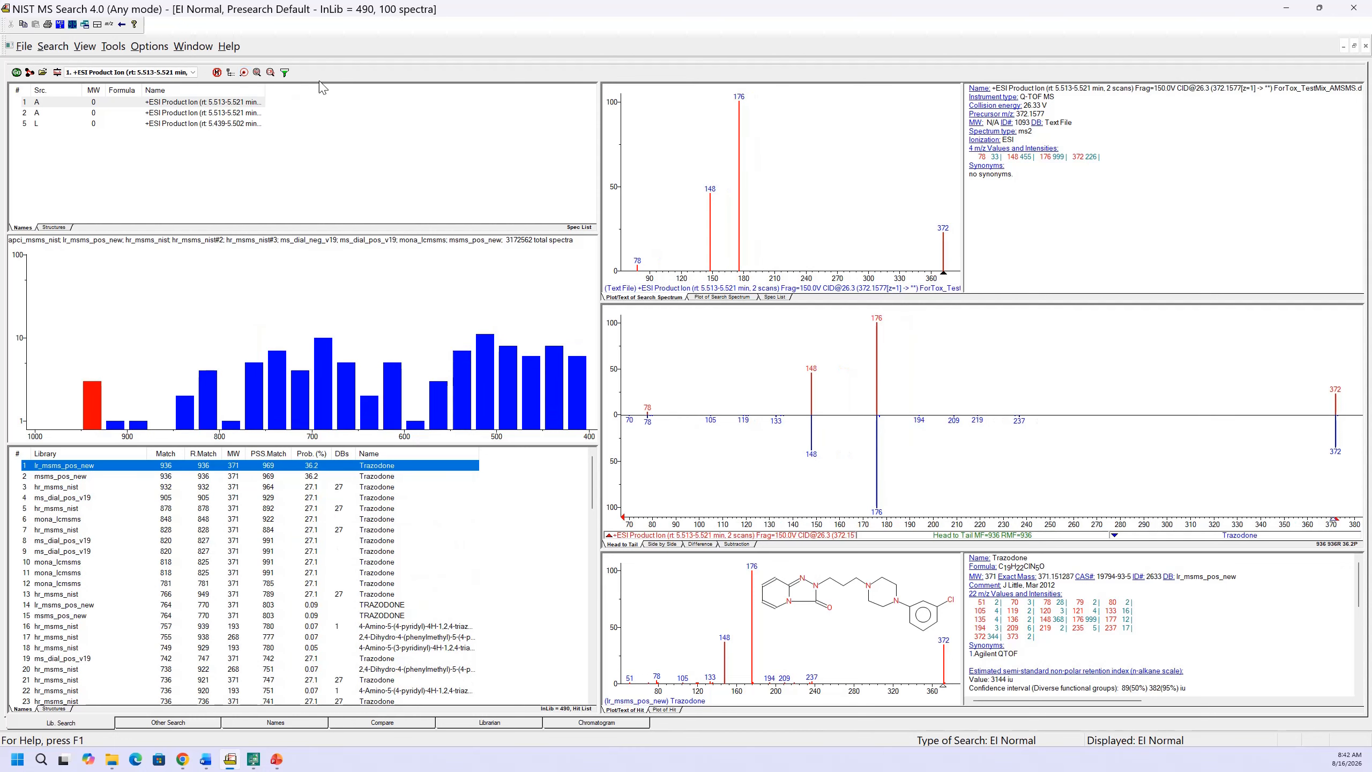
Review the MS/MS hit list filter options and accept them with filtering disabled
click(285, 72)
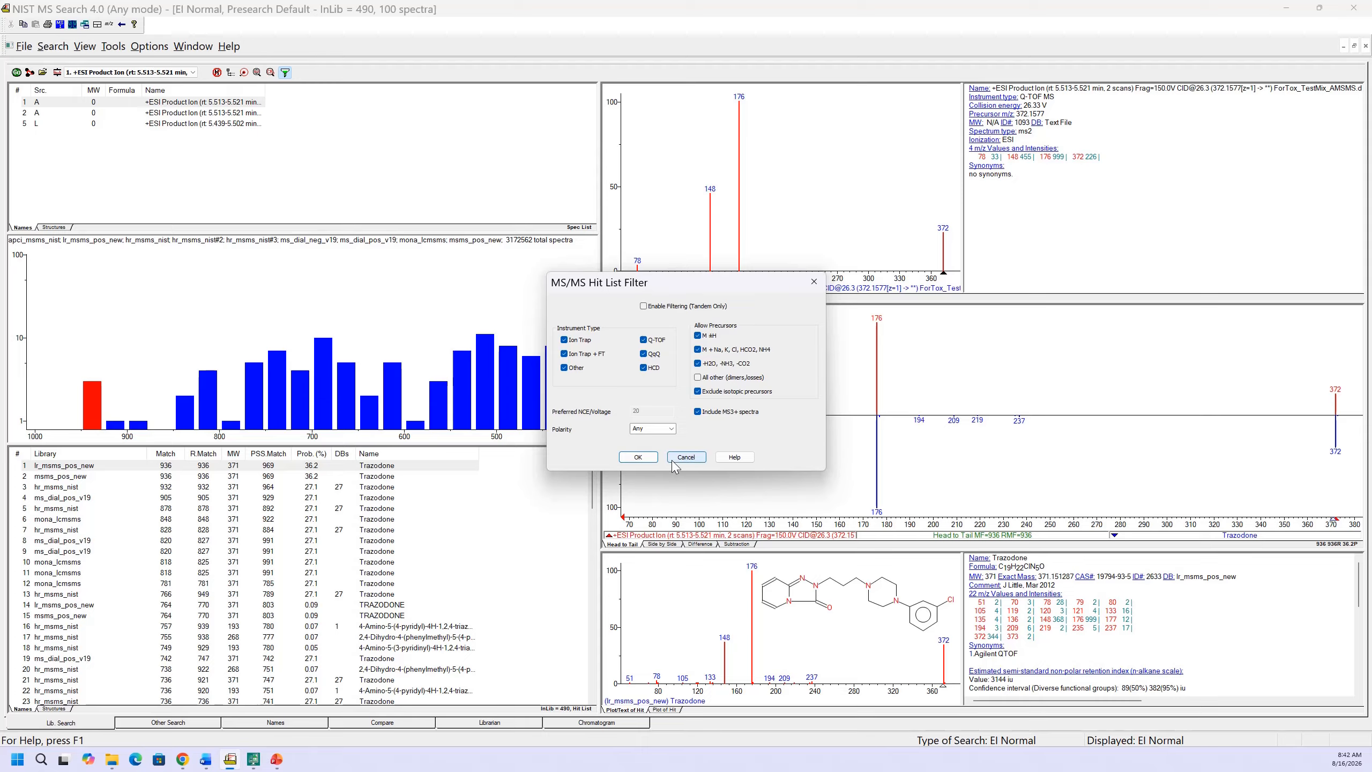
click(641, 458)
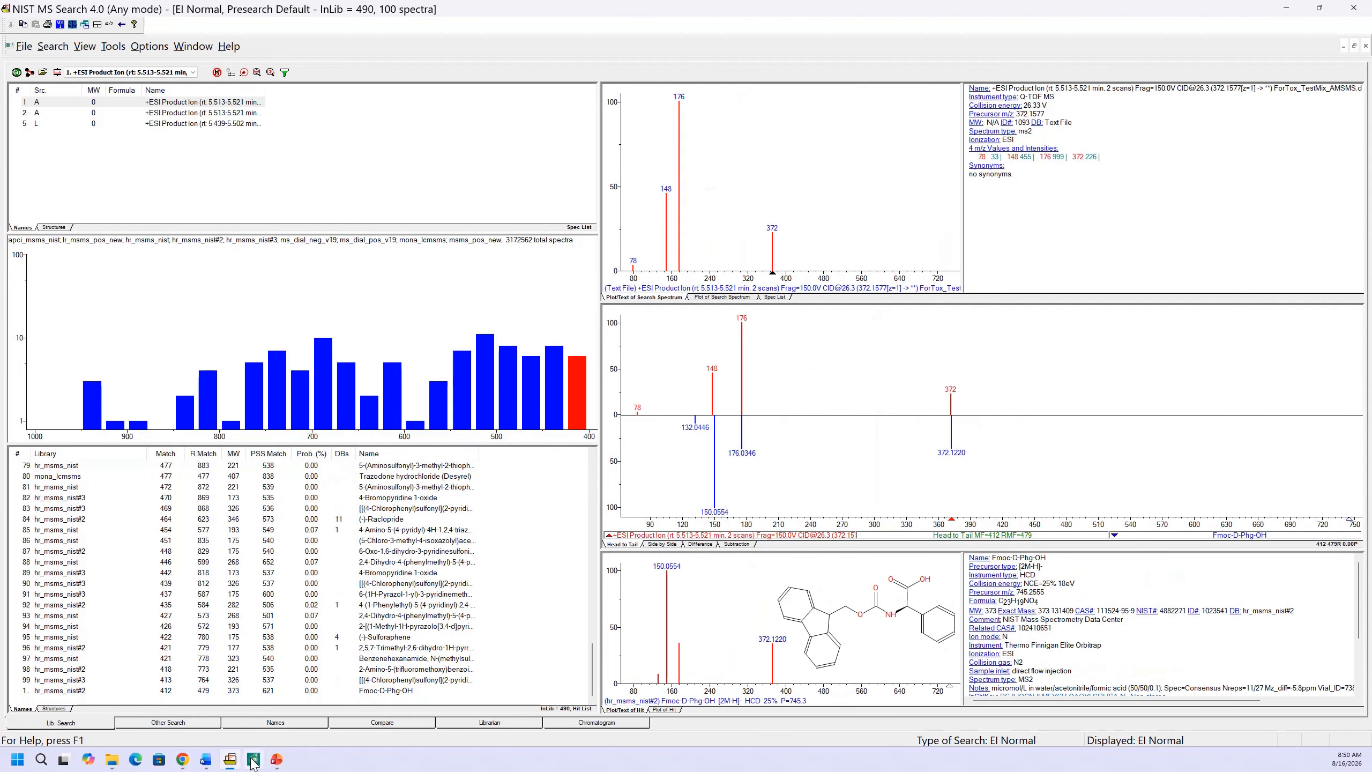
Switch to MassHunter Qualitative Analysis and locate the command for searching a spectrum using the NIST MS program
click(254, 760)
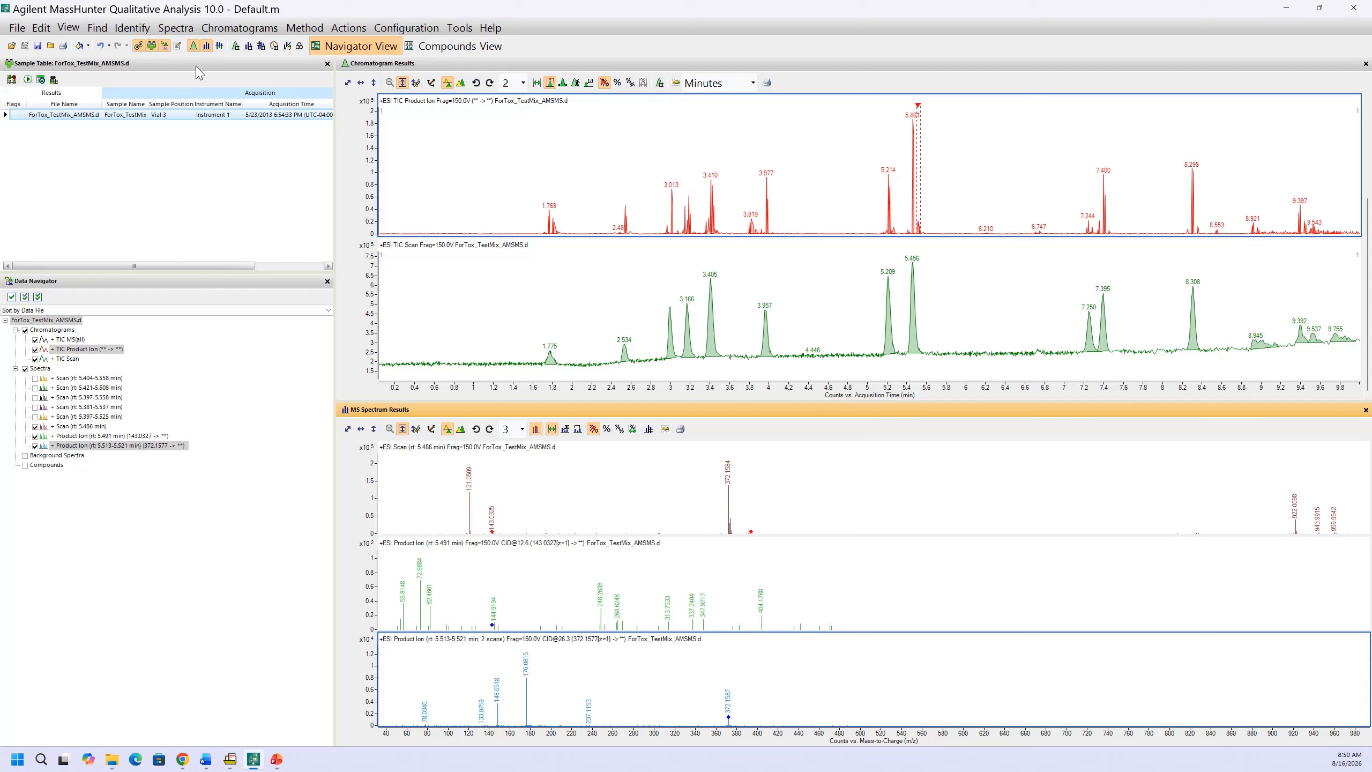
click(131, 30)
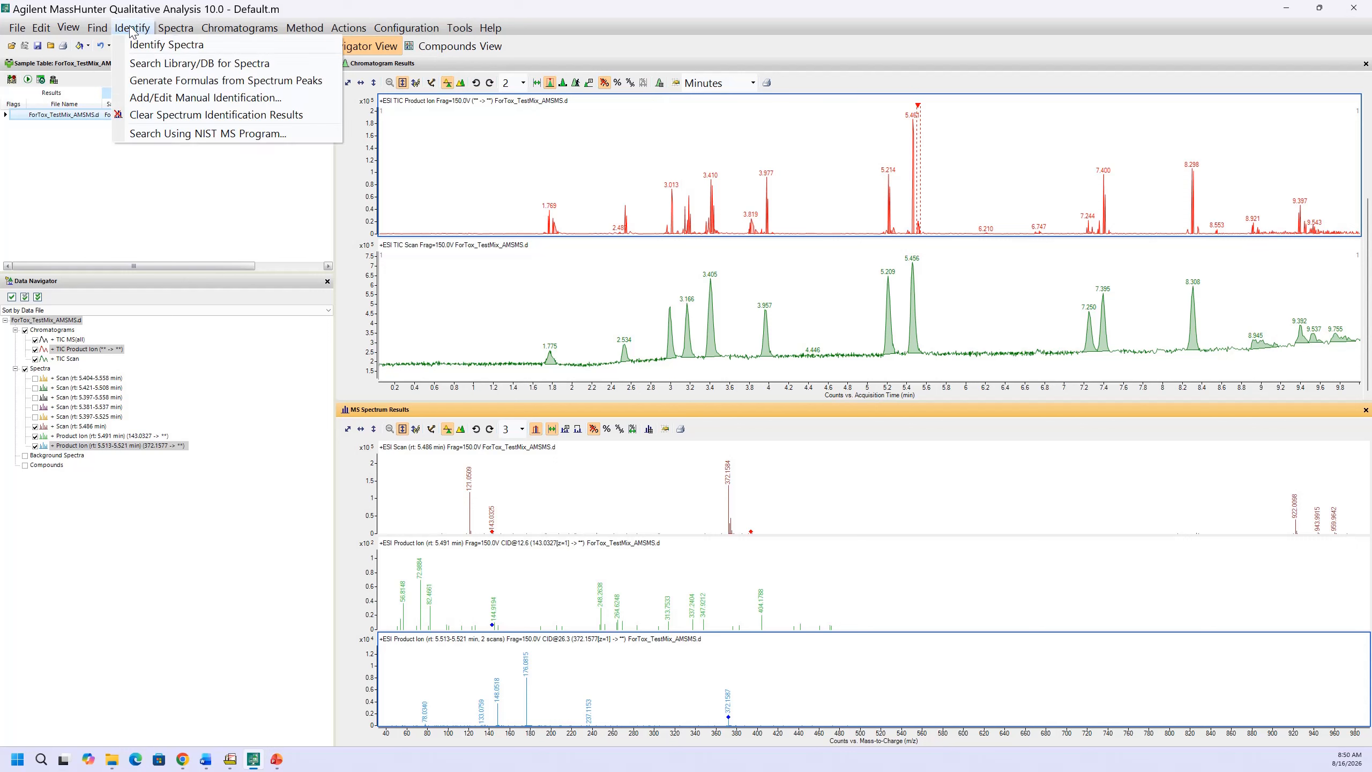
click(153, 135)
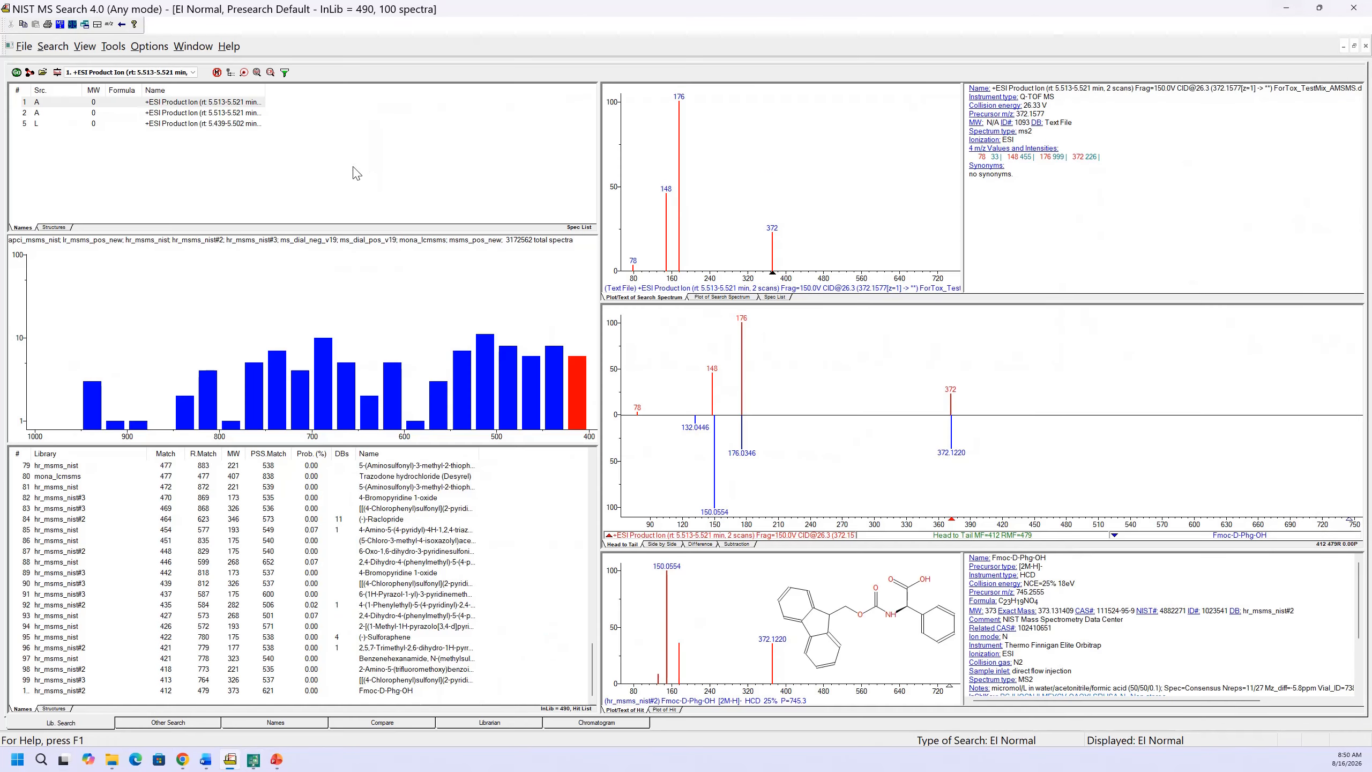
Back in NIST MS Search, select the first product ion spectrum and review the library search automation options, accepting them with Automatic Search On
click(226, 105)
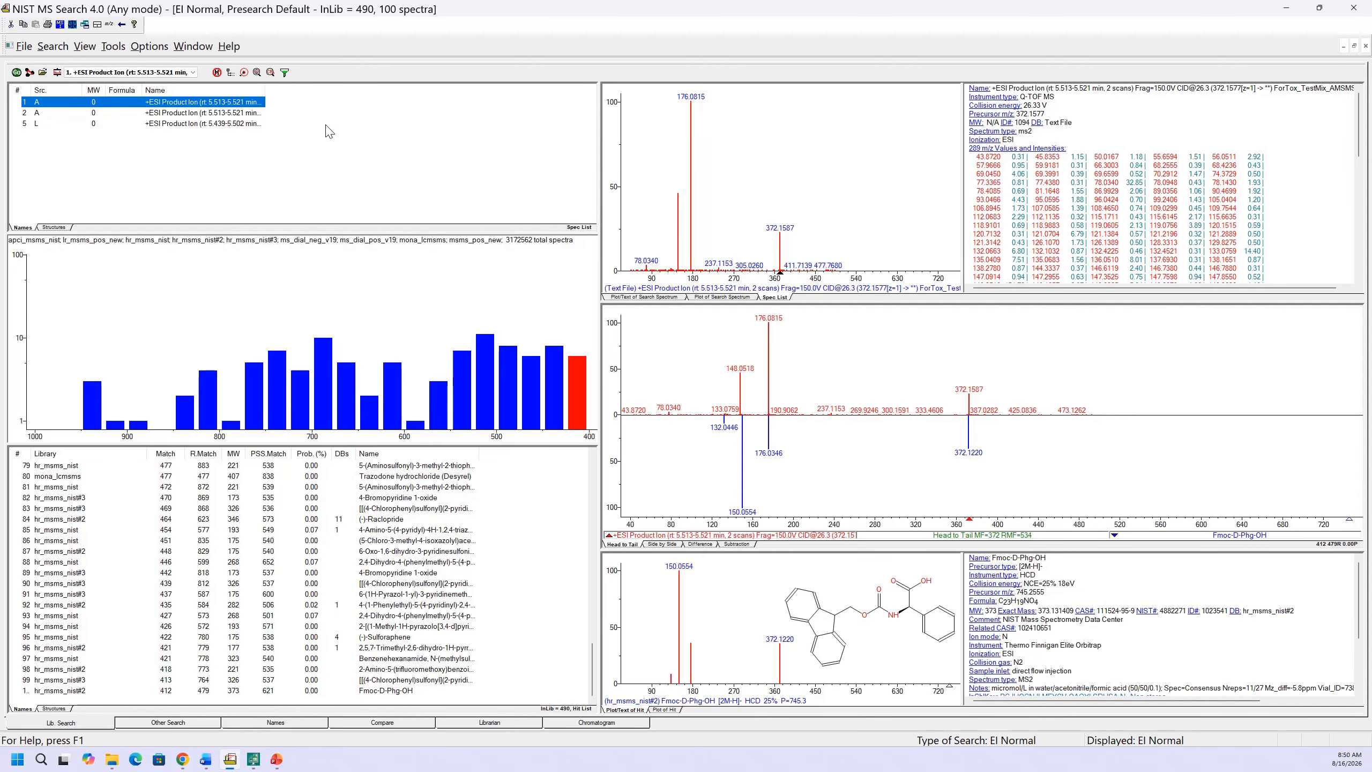
click(57, 72)
click(615, 295)
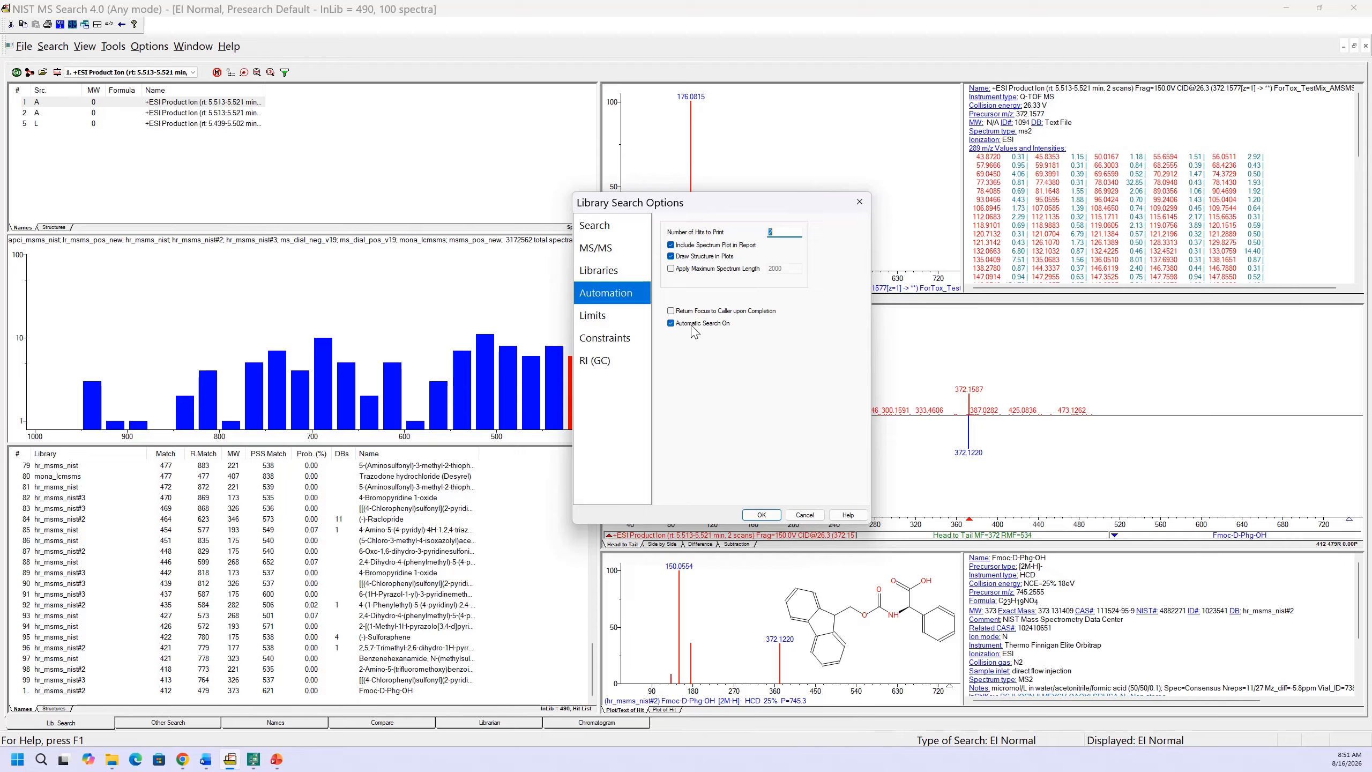
click(762, 514)
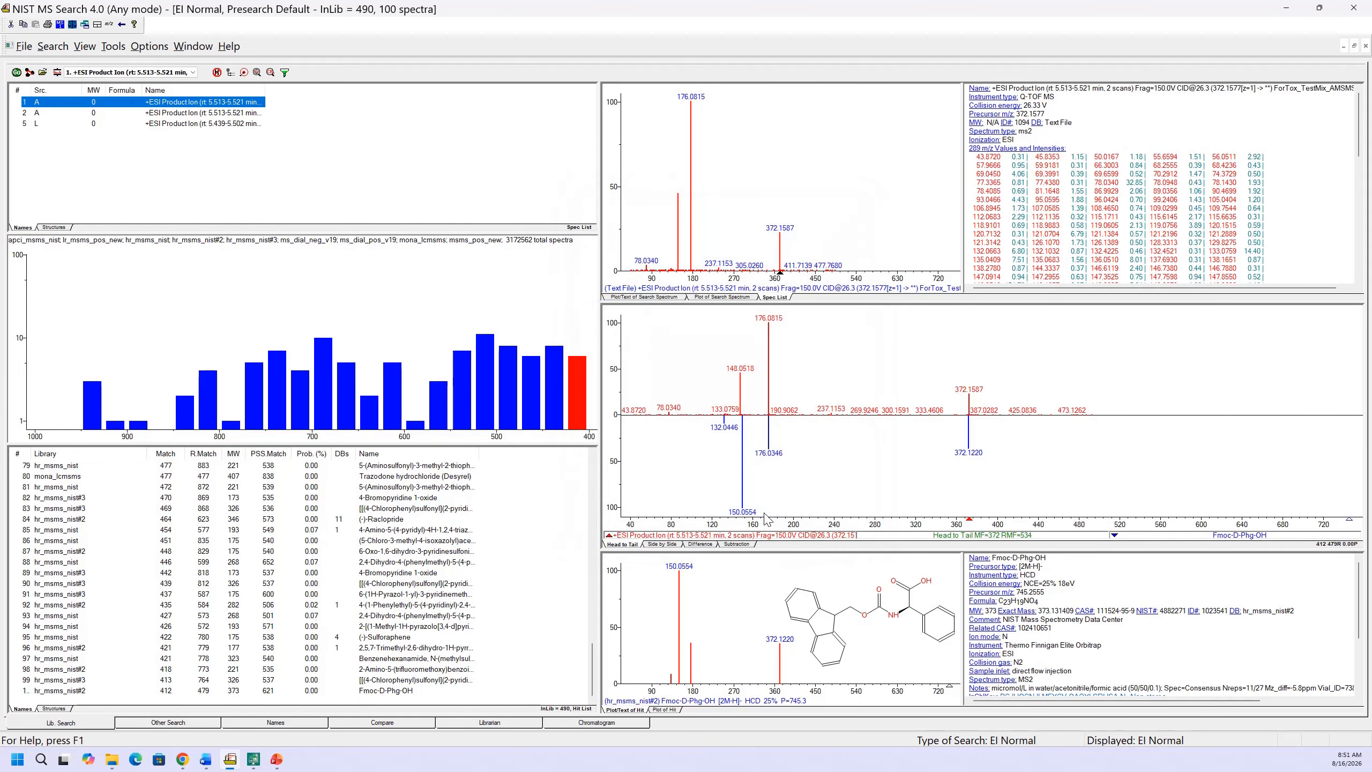
Run a library search on the second product ion spectrum and select its msms_pos_new Trazodone hit
click(185, 114)
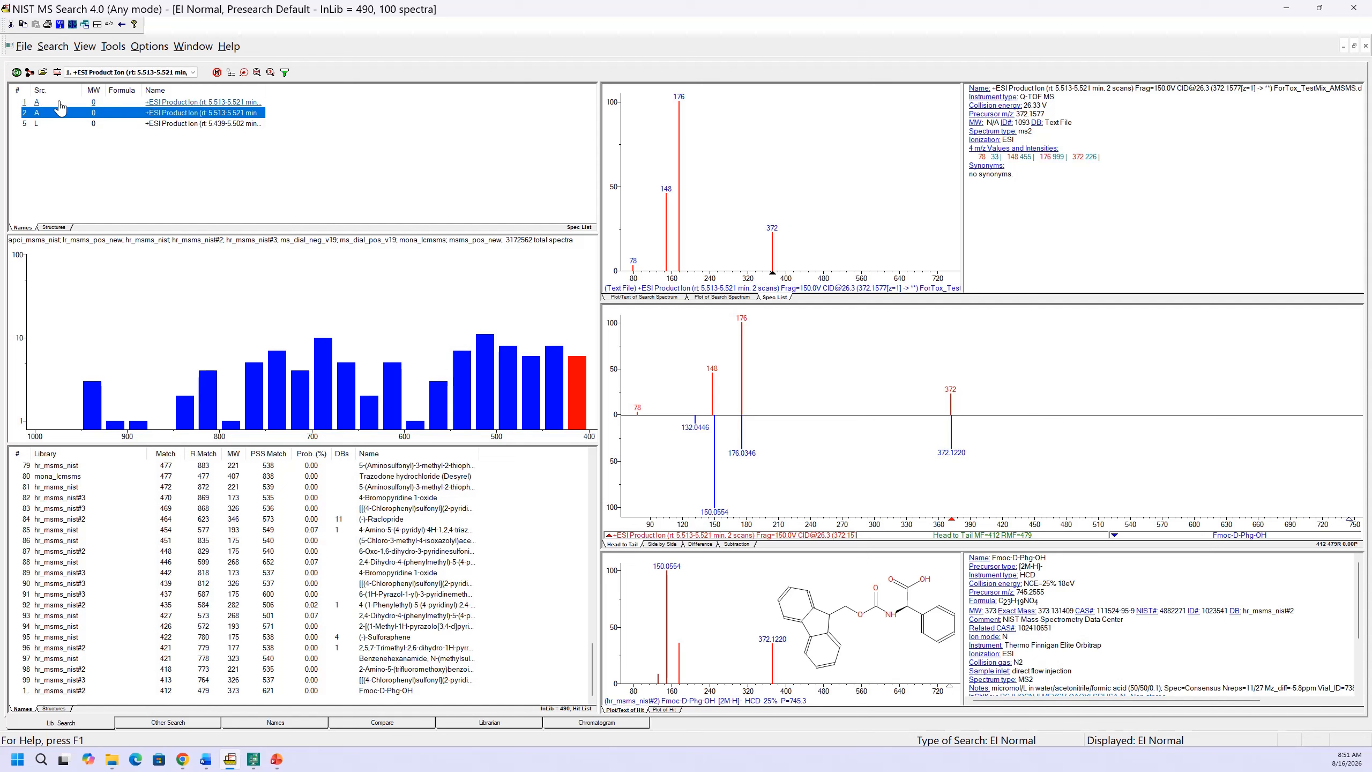
click(17, 72)
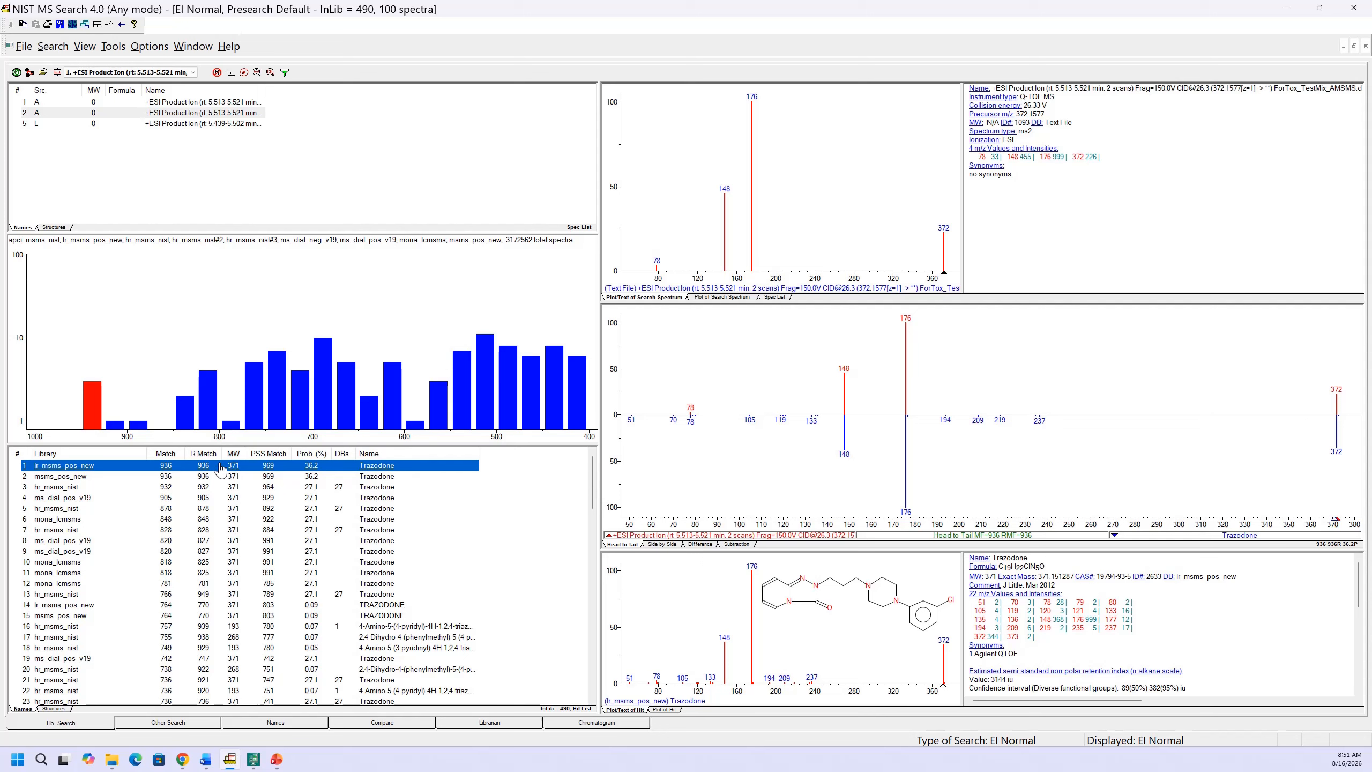
key(Down)
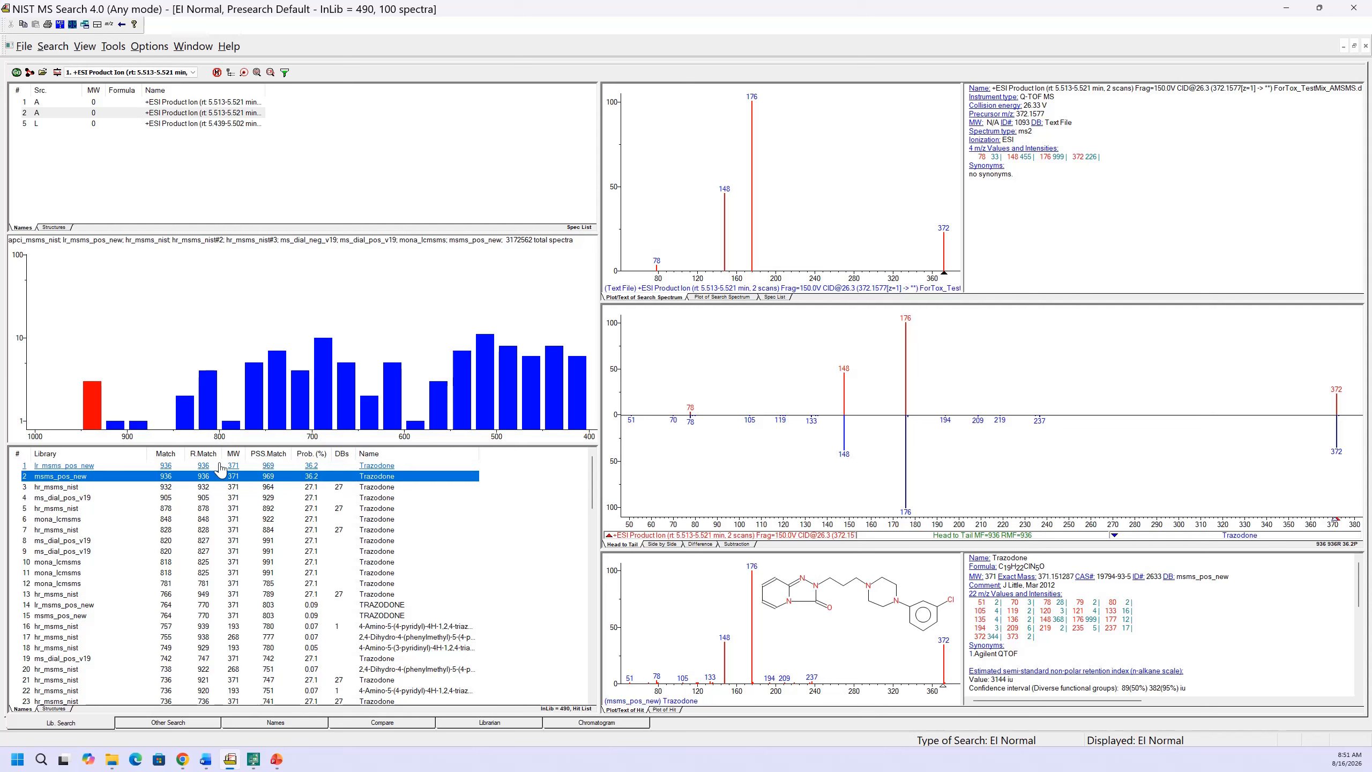
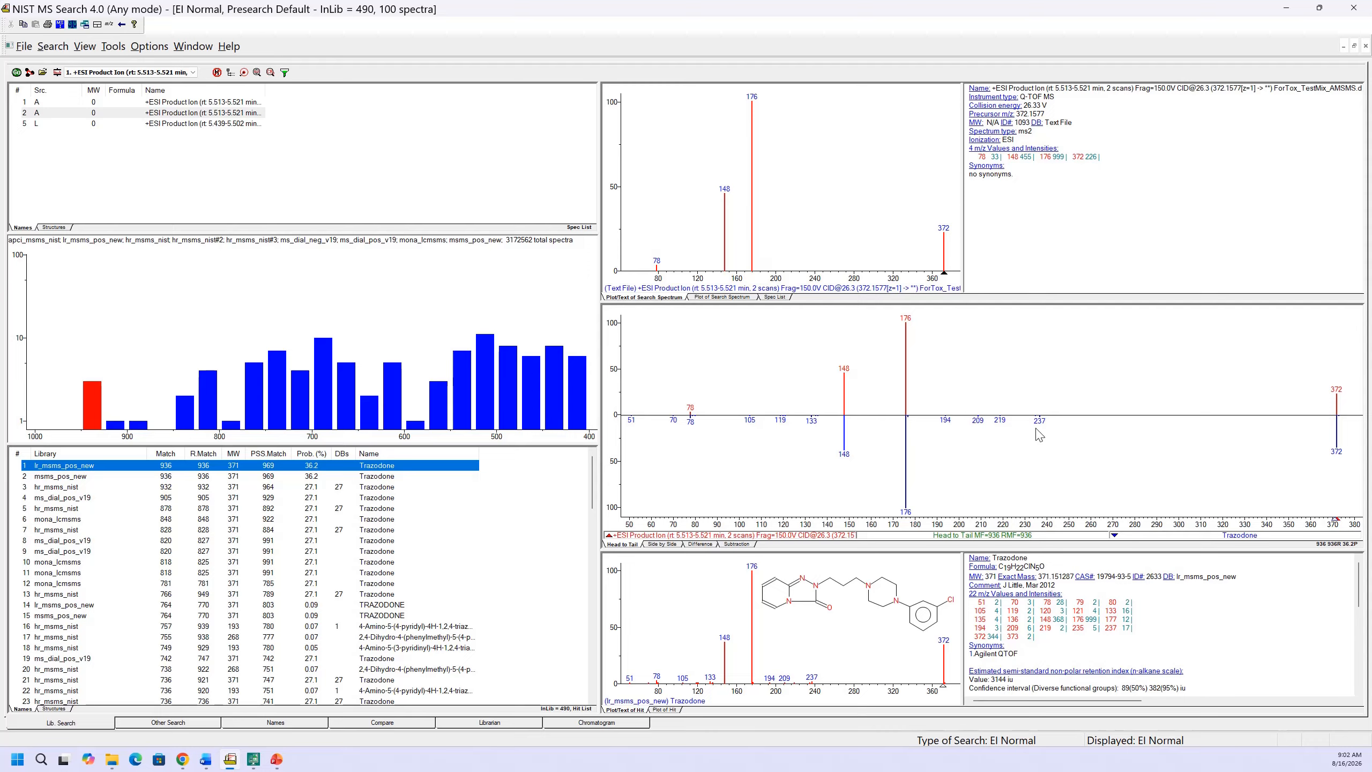
Sort the hit list by Match and by R.Match in descending order, and select the hit with the highest R.Match
click(175, 455)
click(175, 456)
click(174, 456)
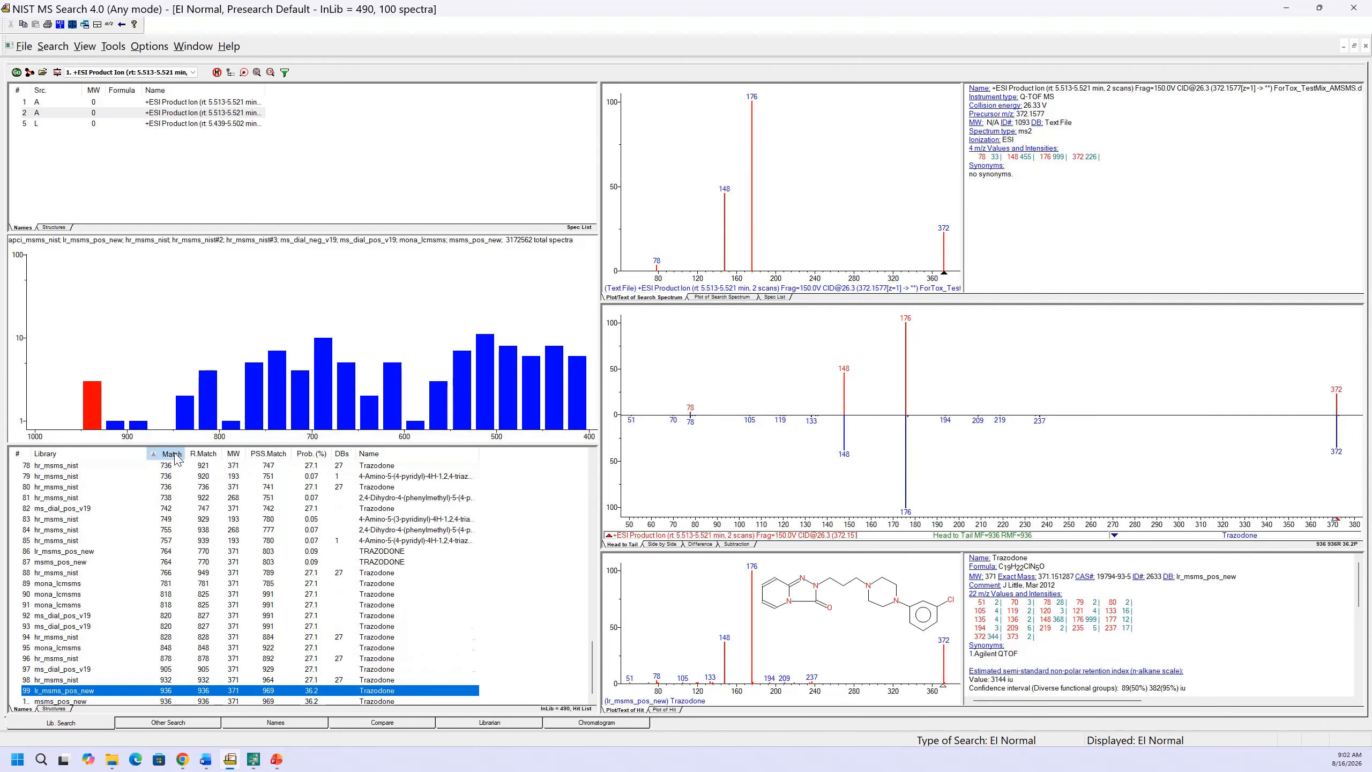
click(176, 456)
click(178, 459)
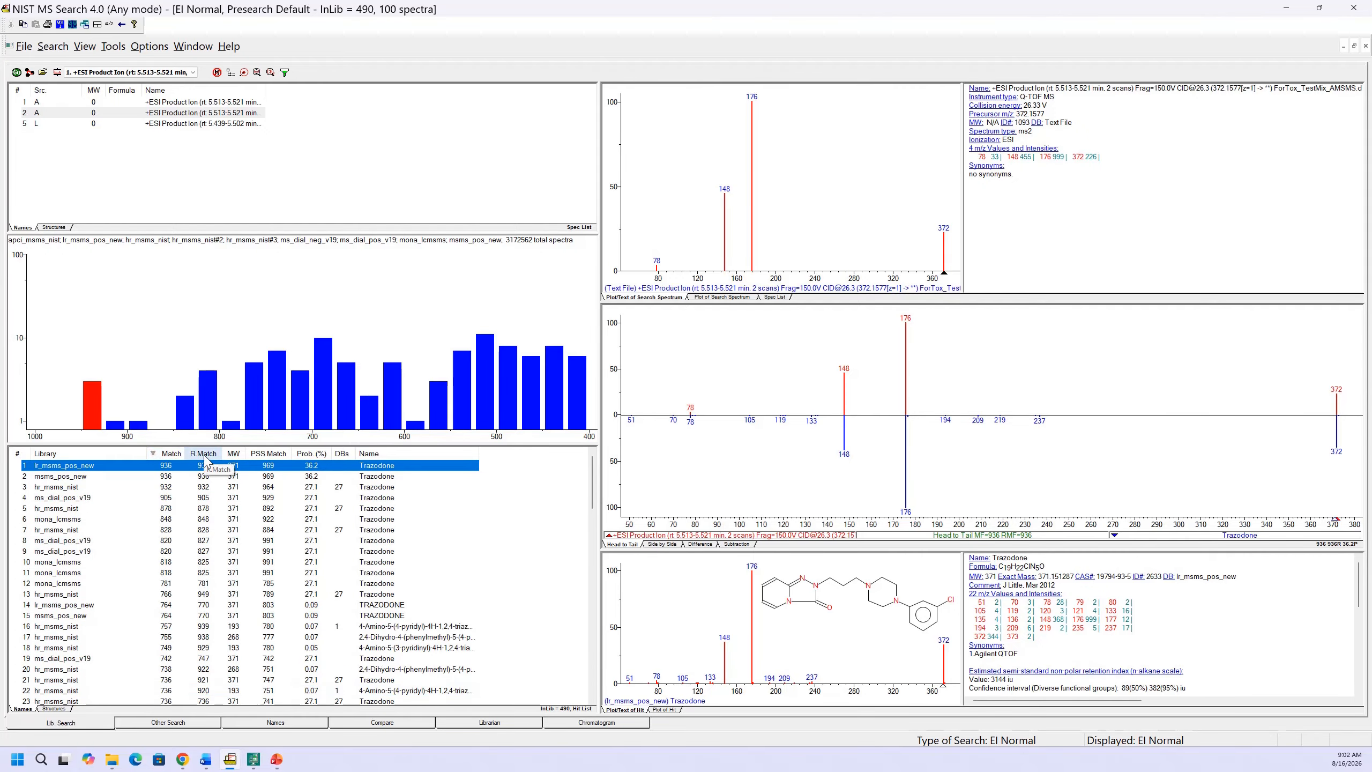
click(204, 456)
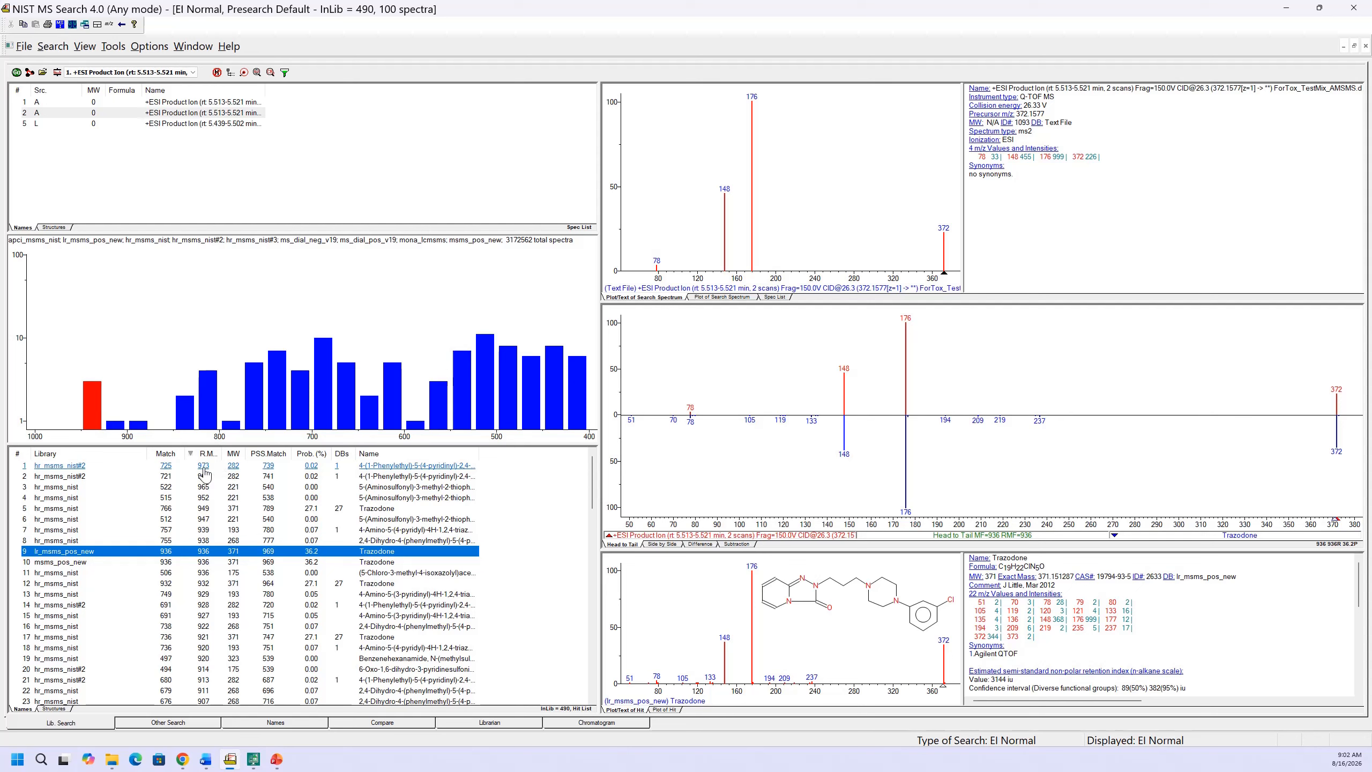
click(203, 468)
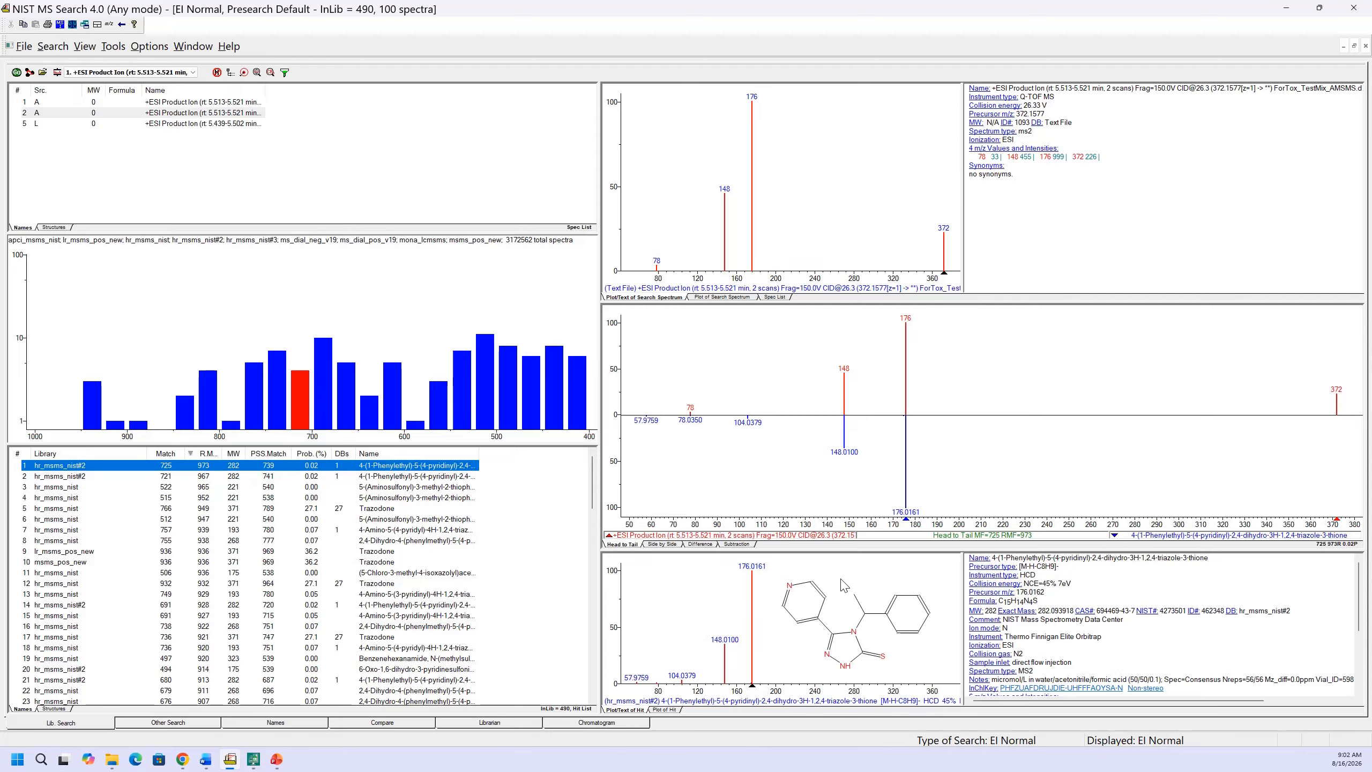
Sort the hit list by PSS Match in descending order and select the top ms_dial_pos_v19 Trazodone hit
click(268, 453)
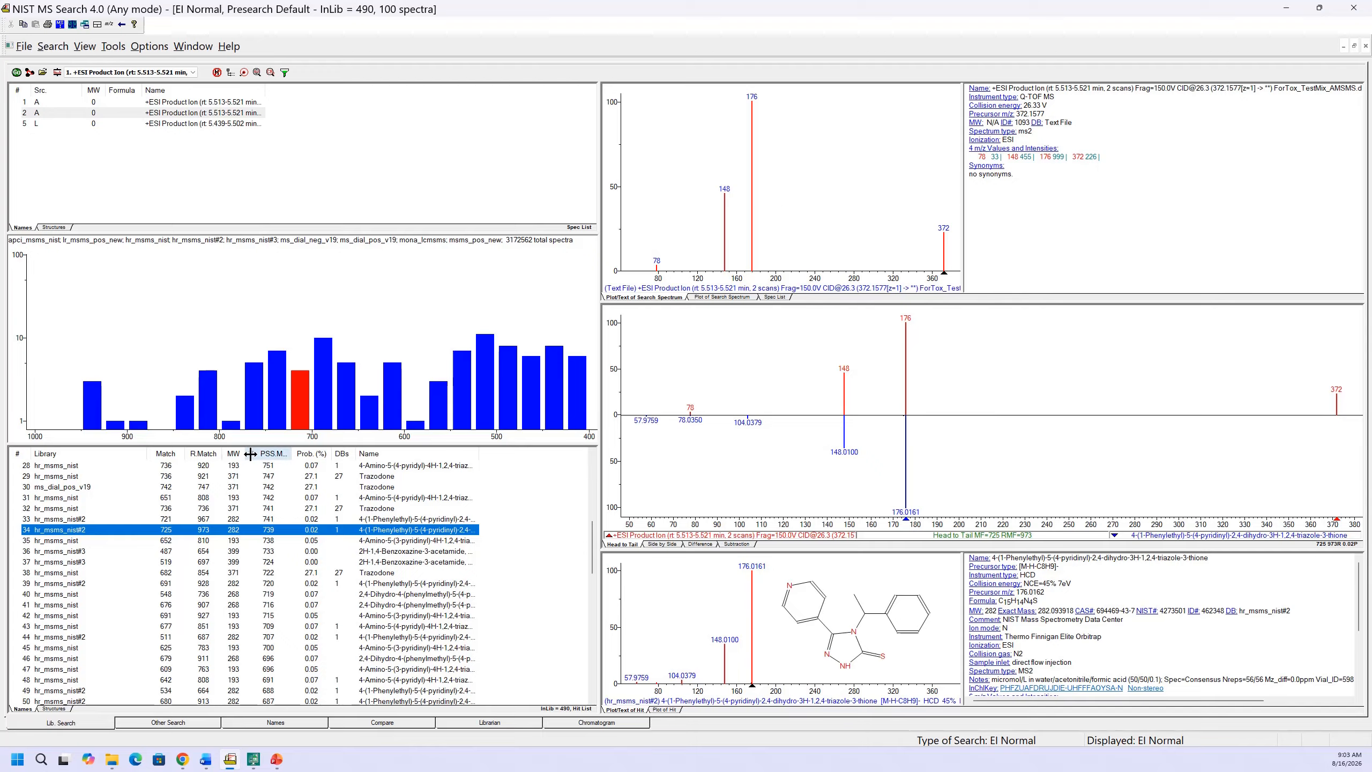
click(270, 454)
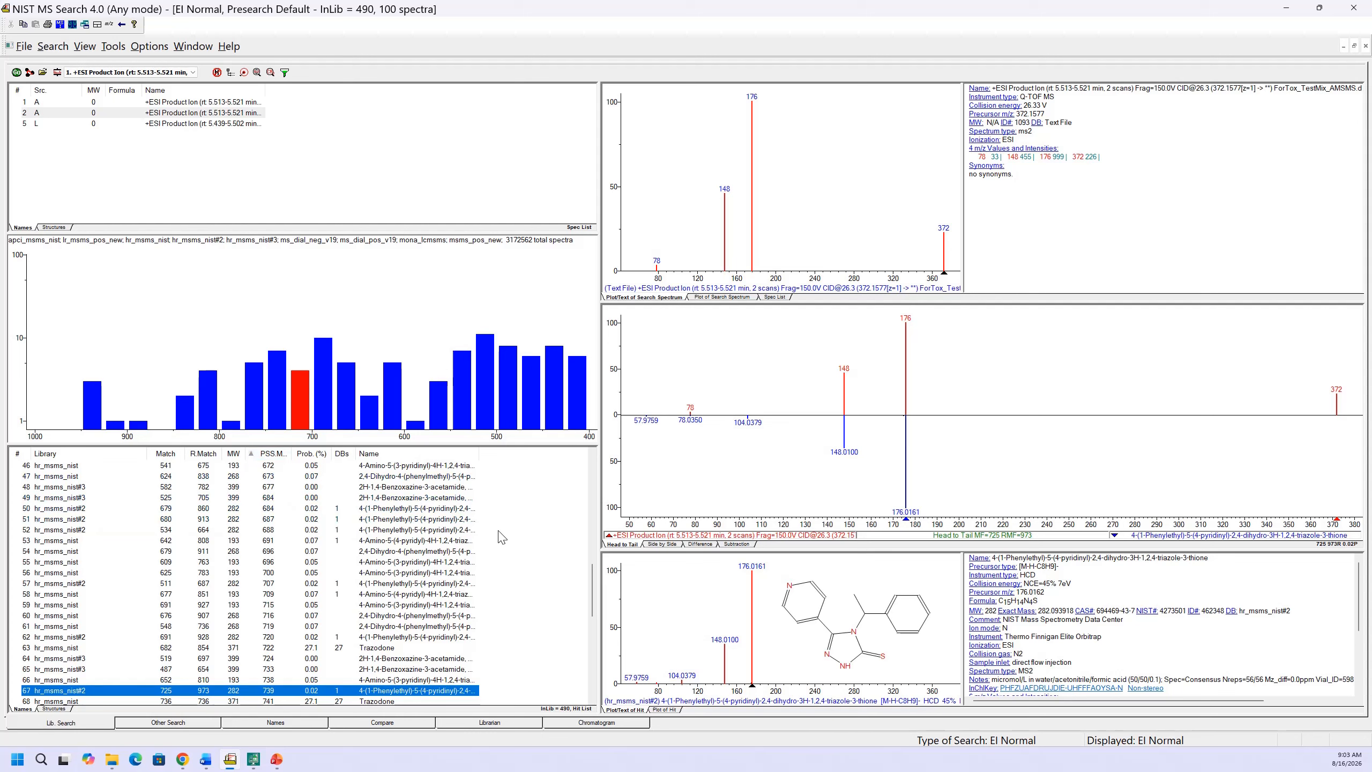
drag(593, 589, 604, 466)
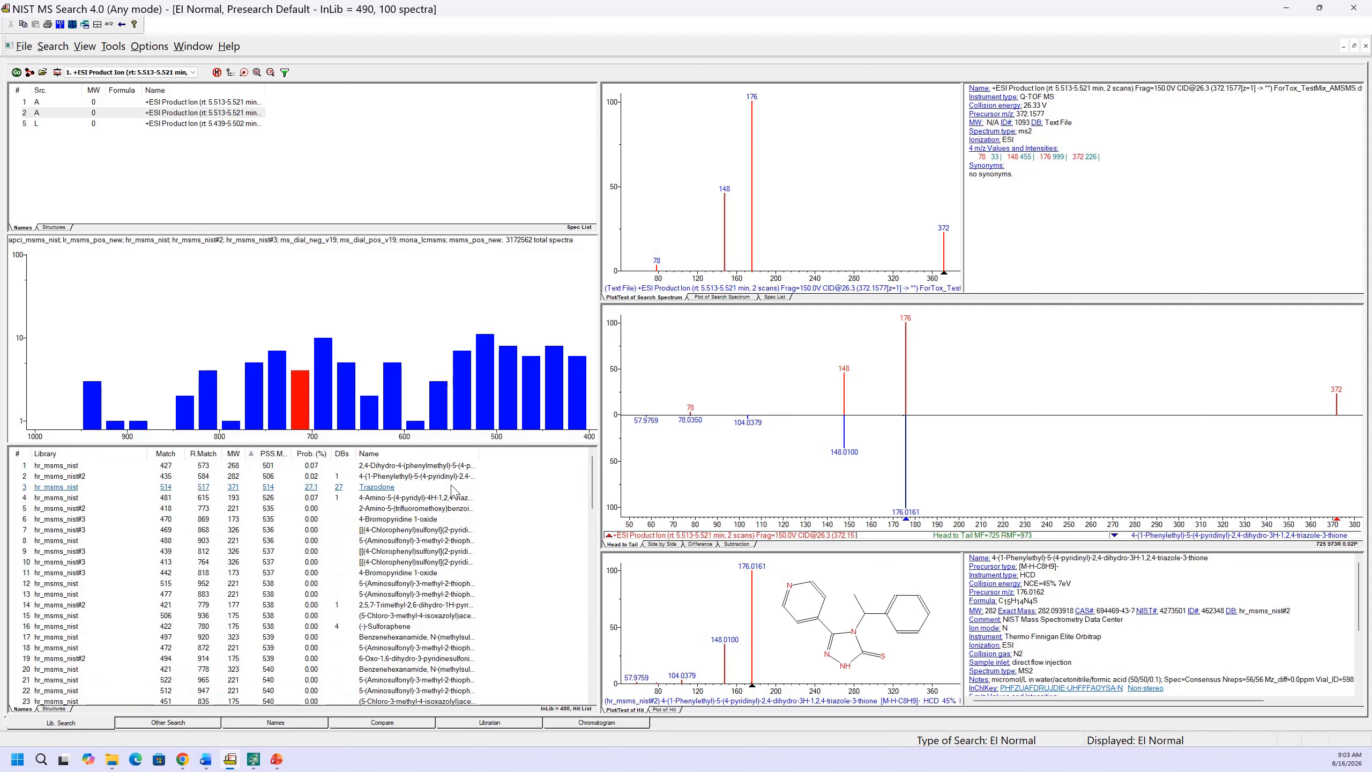
click(270, 454)
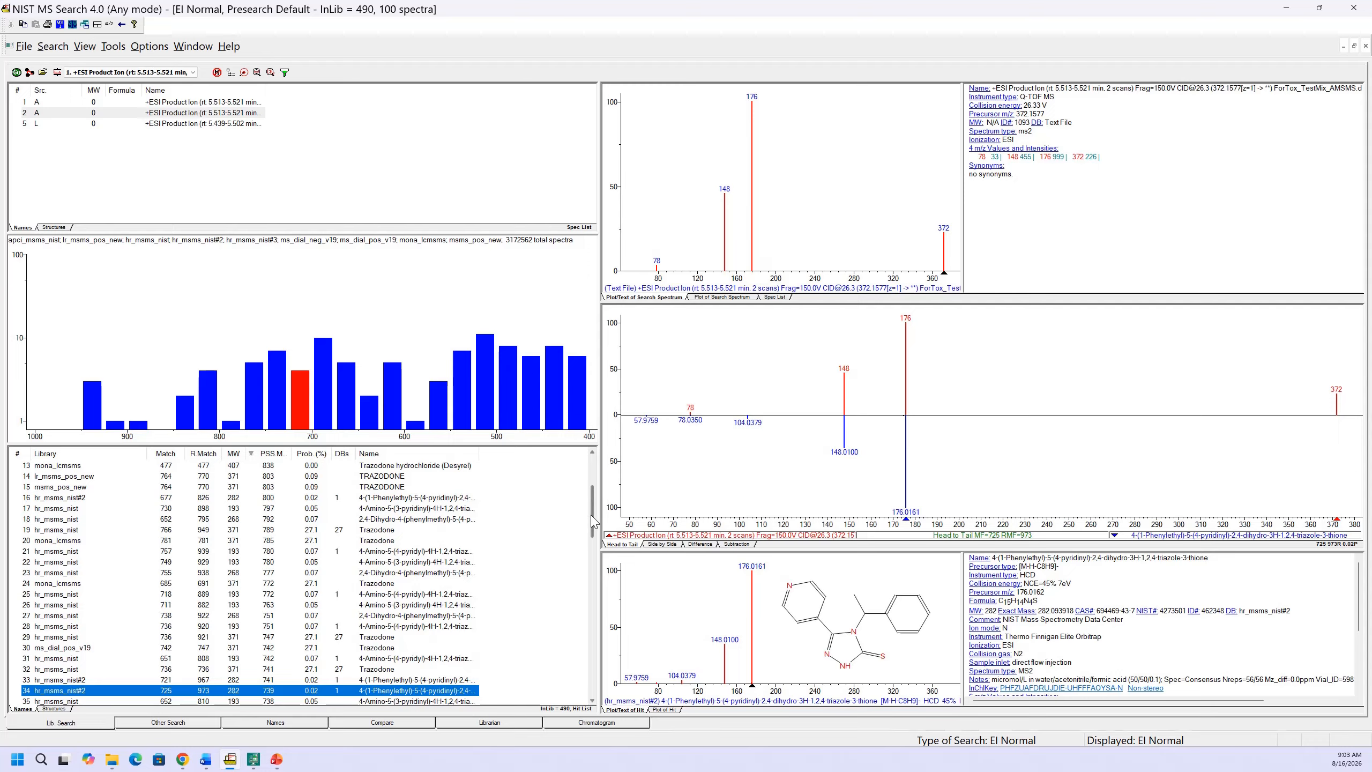
drag(593, 513, 602, 463)
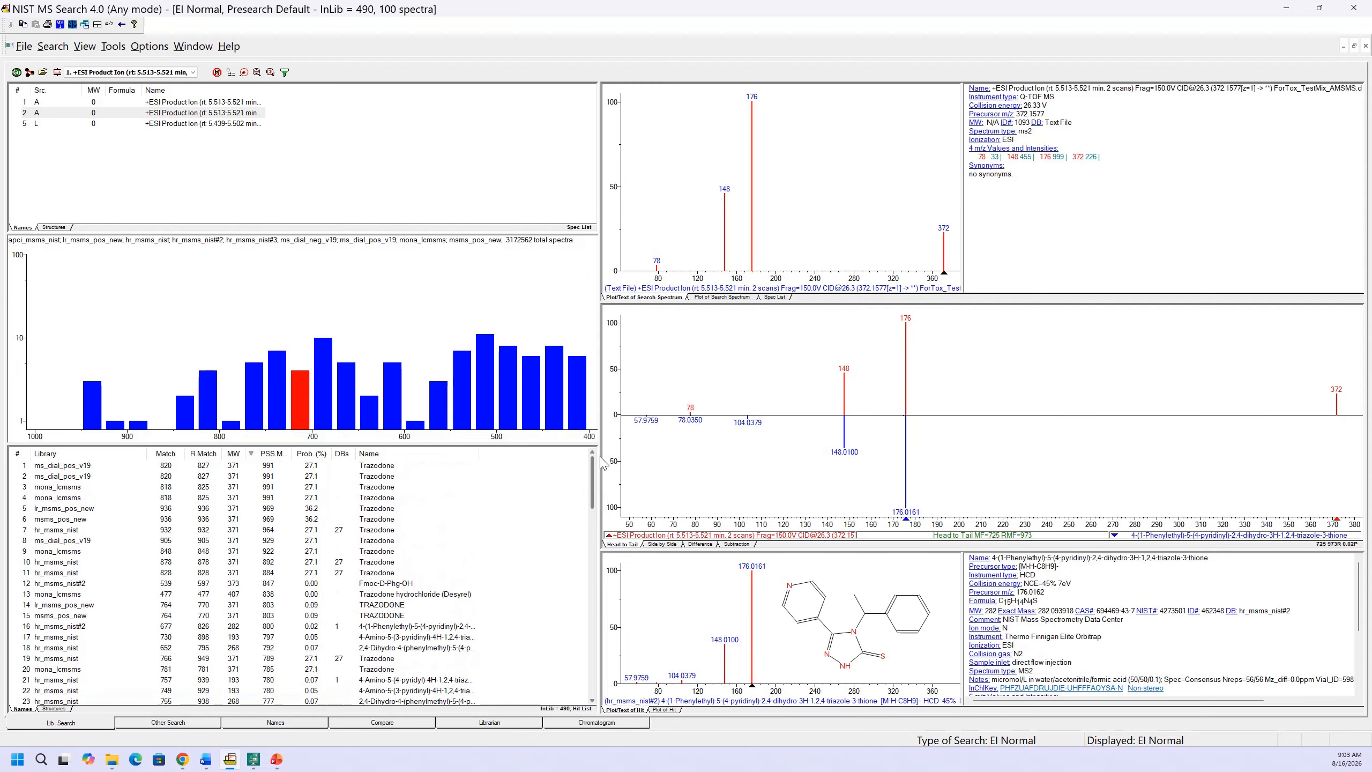
click(271, 466)
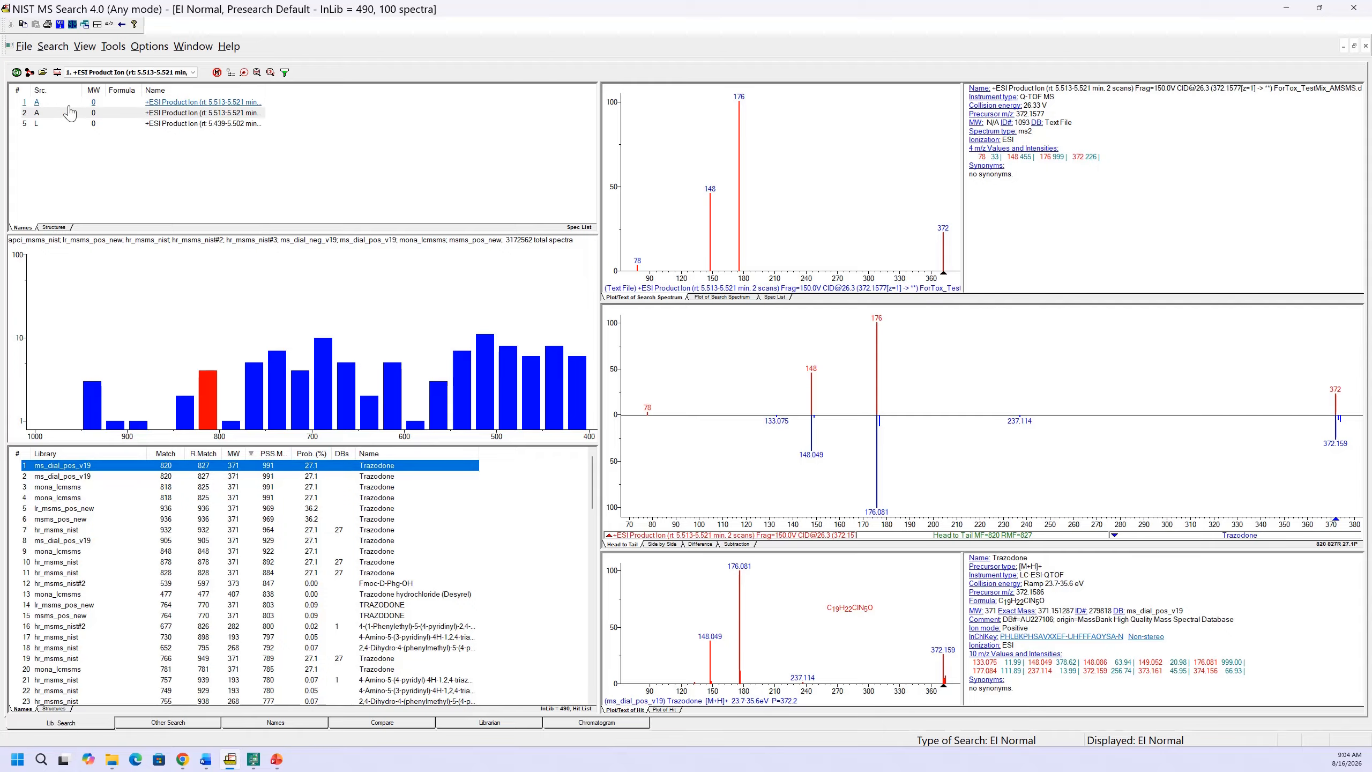
Review the Impurity Tolerant and Partial Spectrum scoring methods in the library search options, and accept with Full Spectrum Search (Score) selected
click(58, 72)
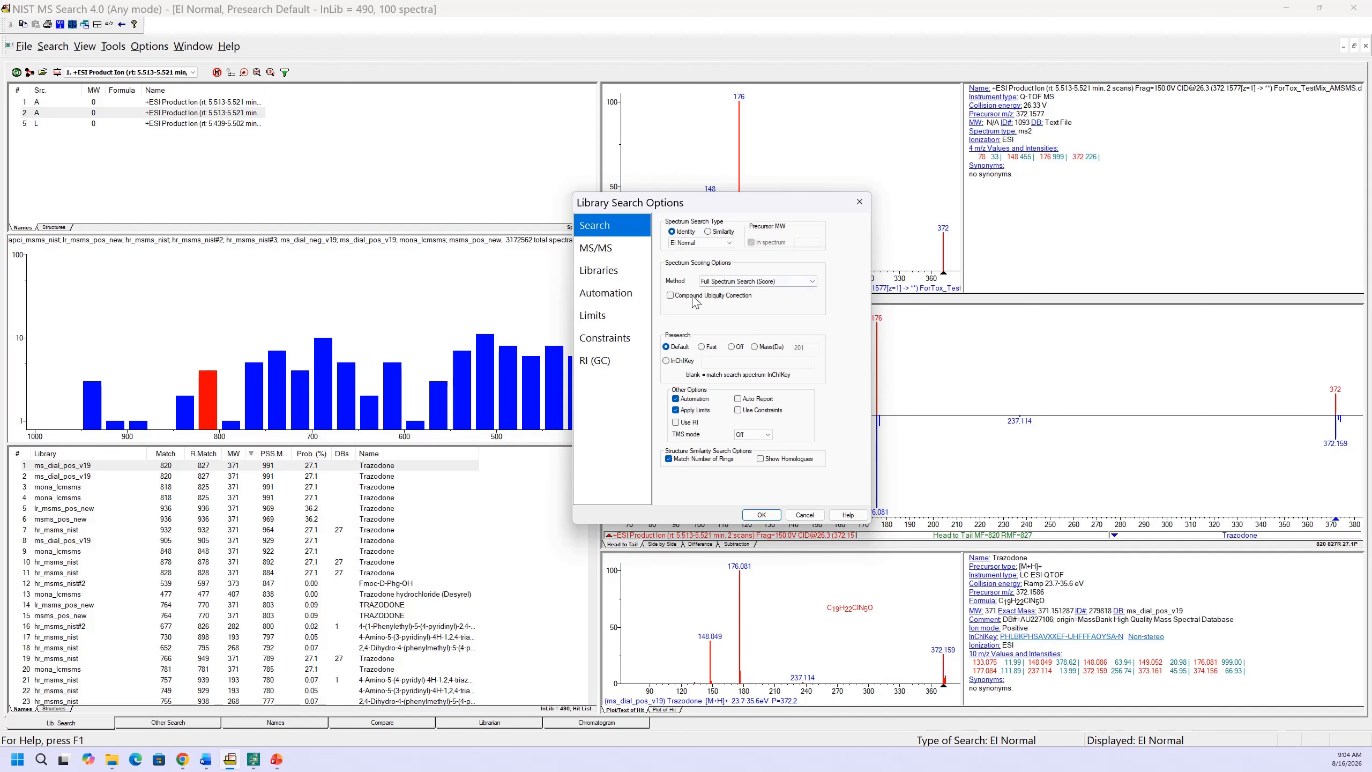
click(799, 285)
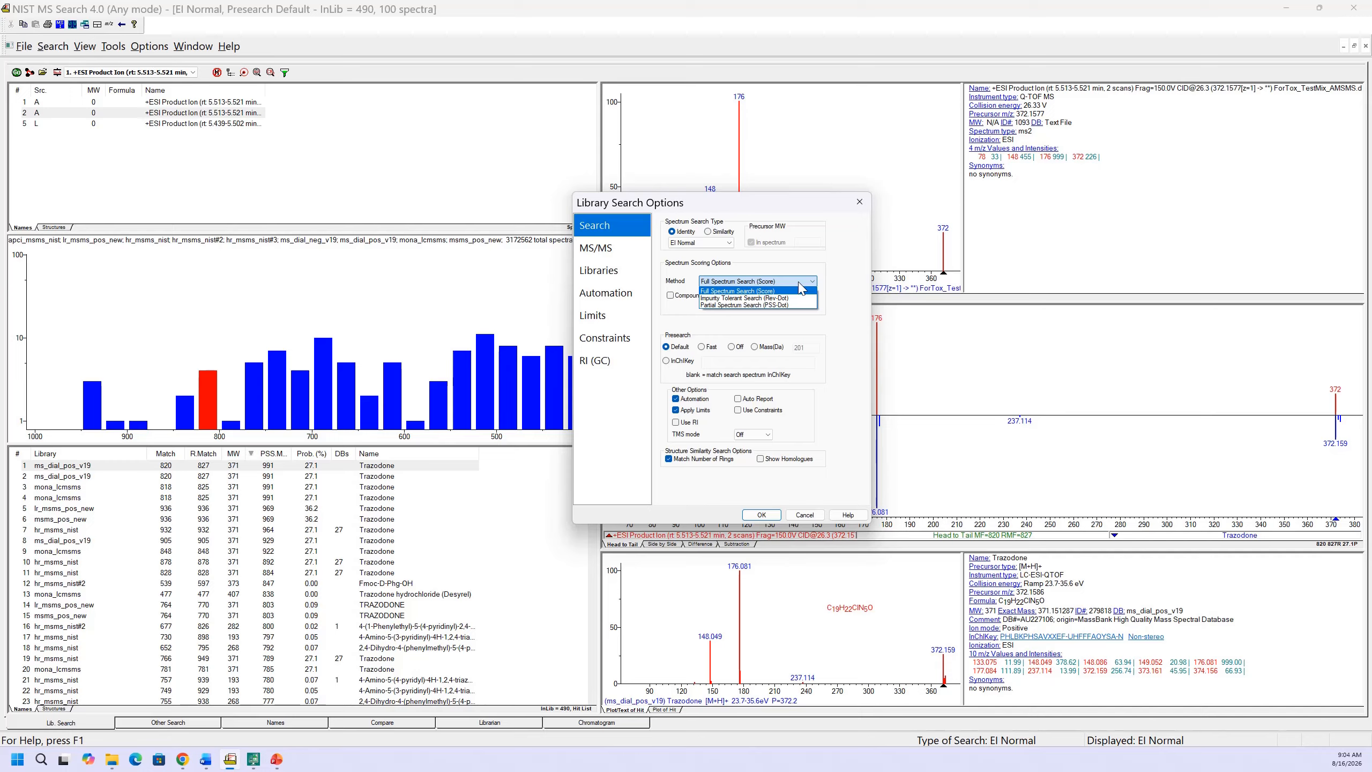
click(775, 298)
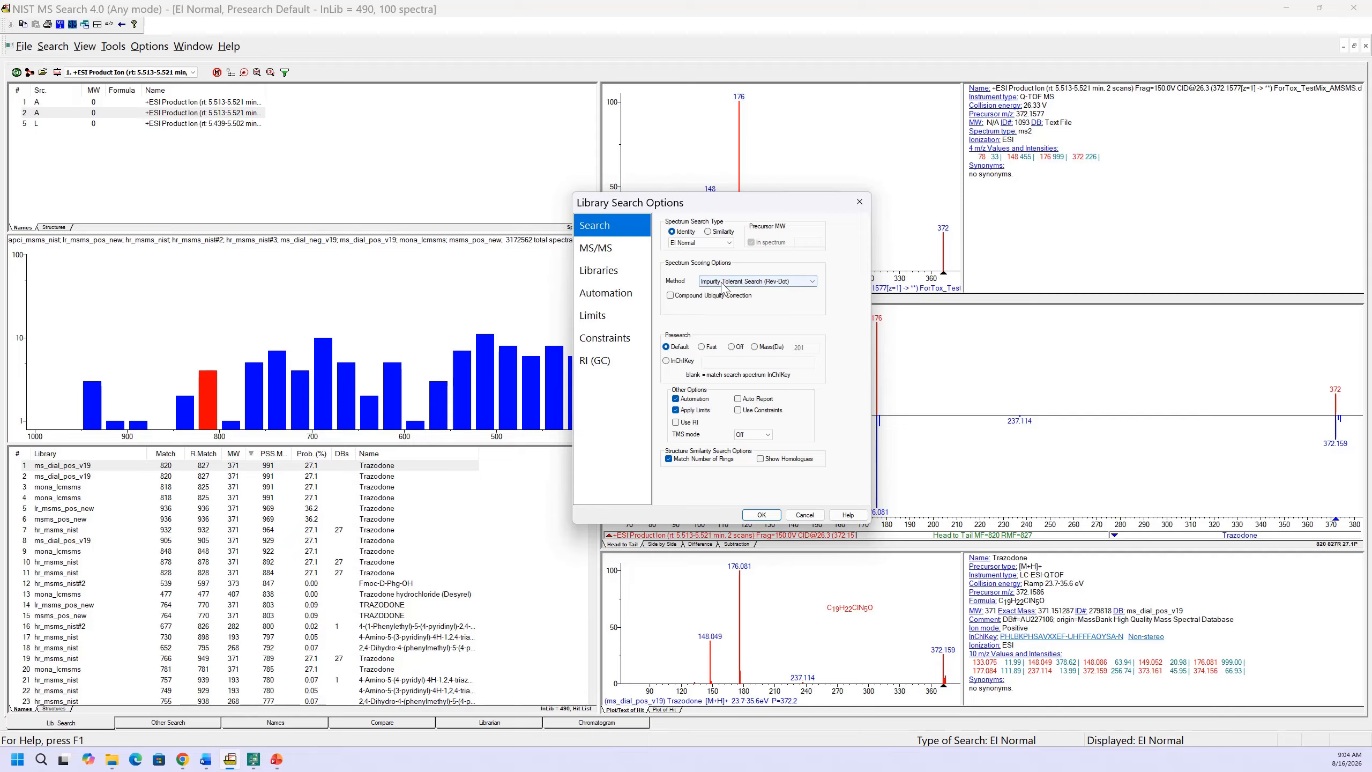
click(763, 286)
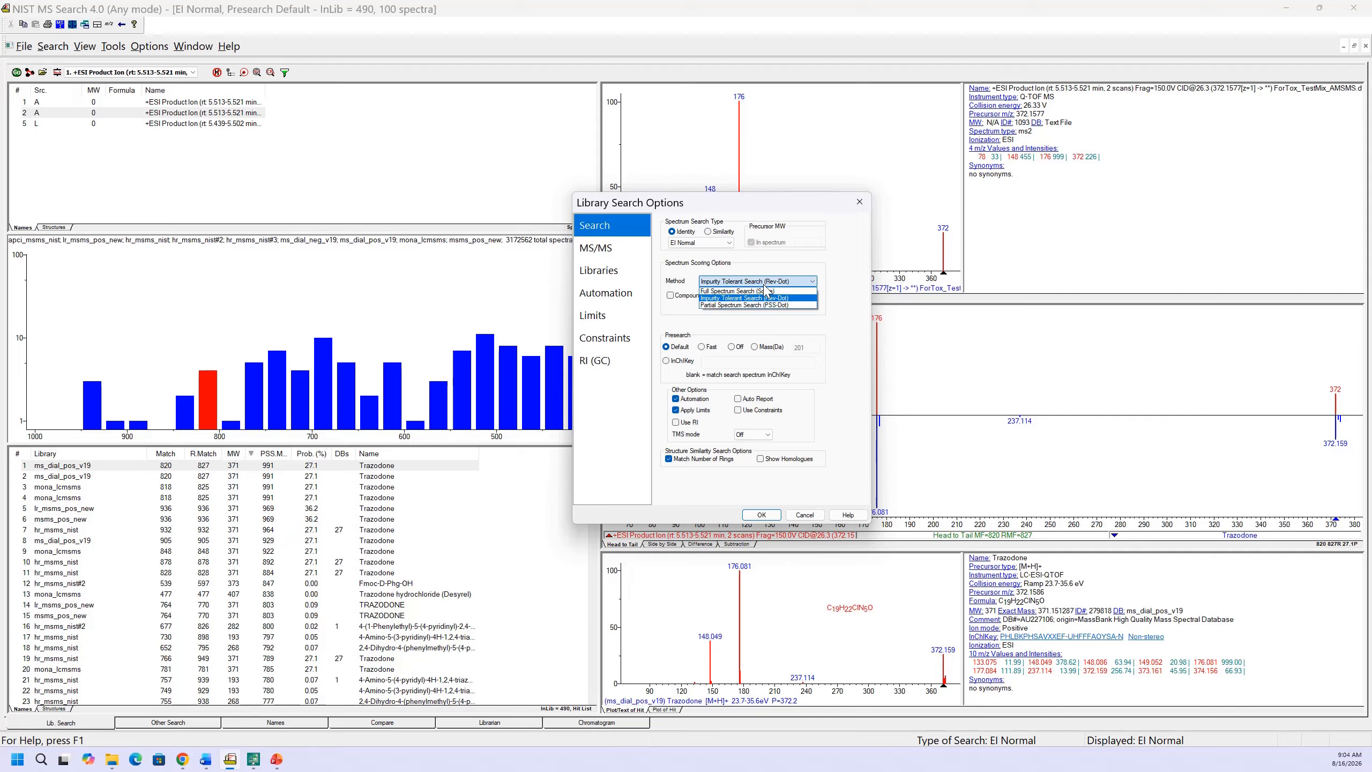
click(760, 292)
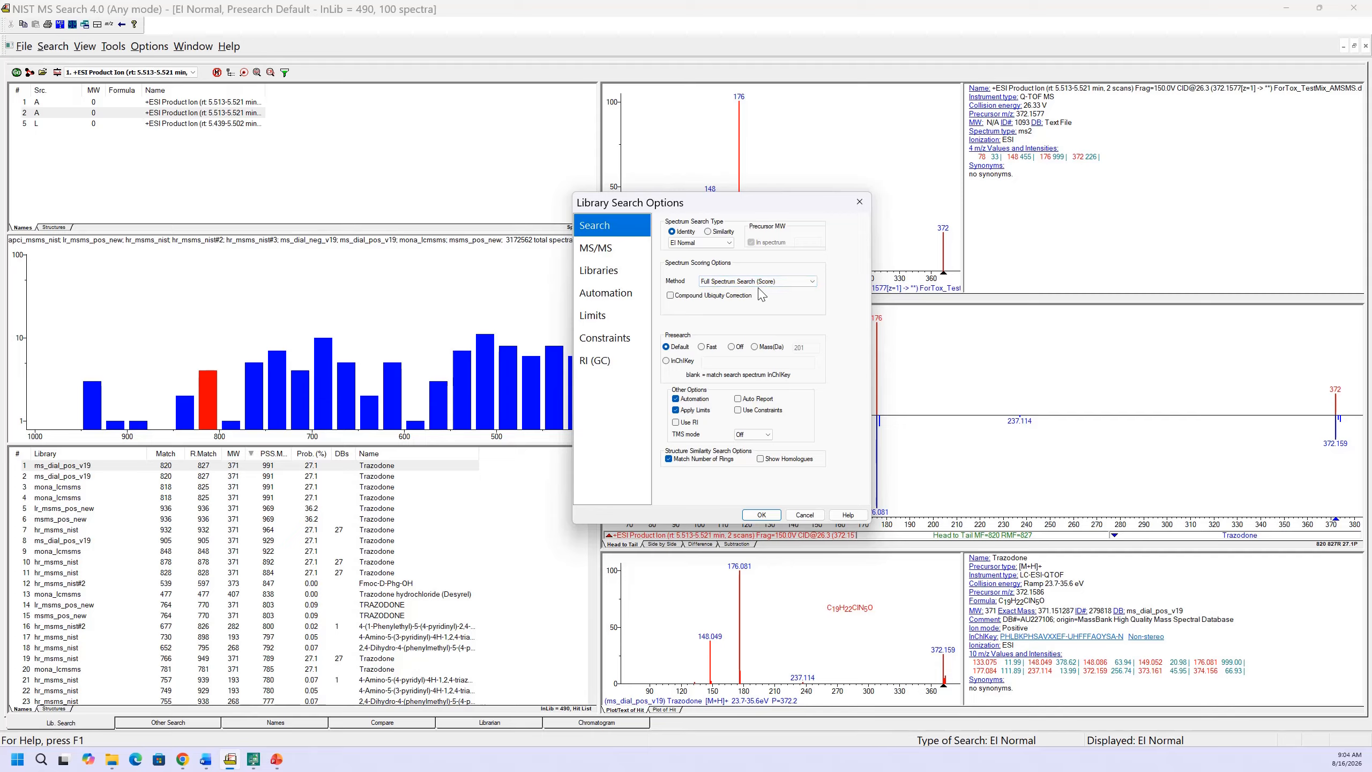
click(758, 281)
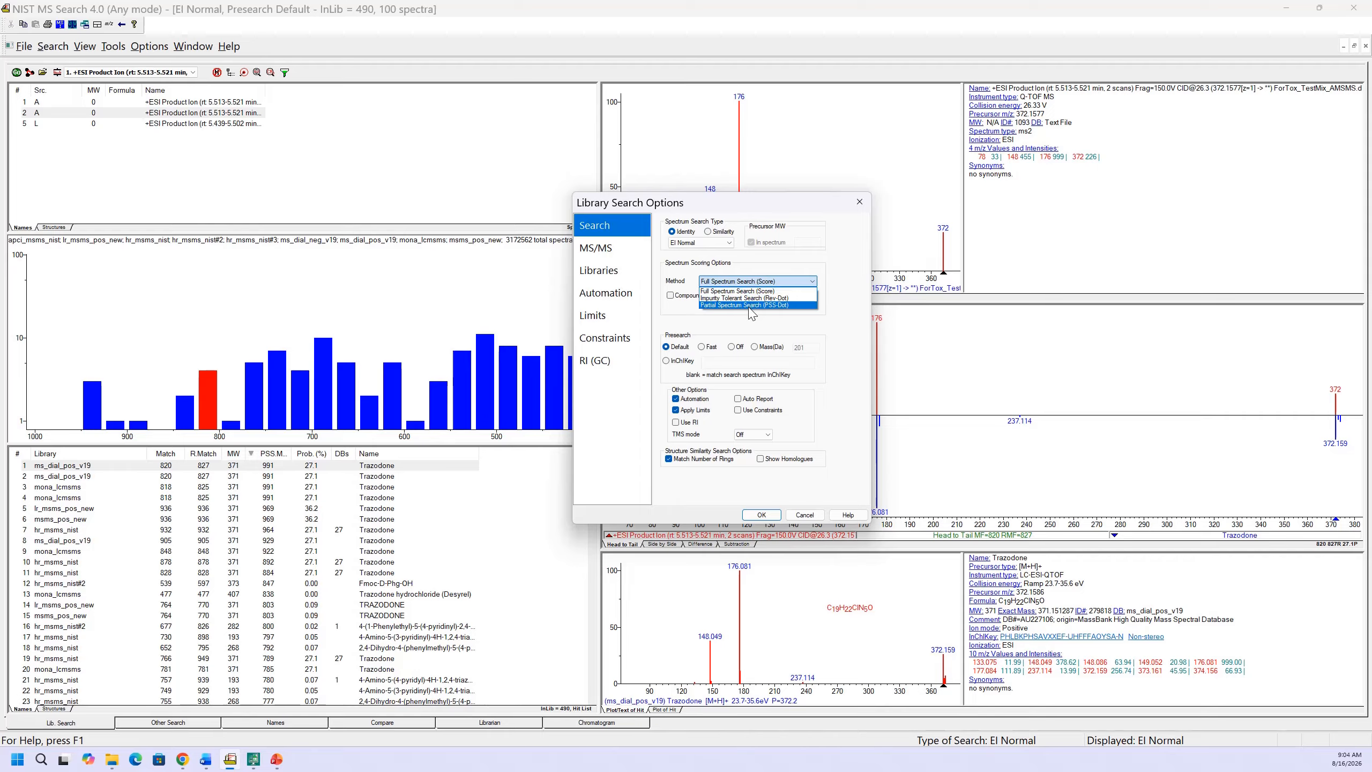
click(753, 306)
click(757, 281)
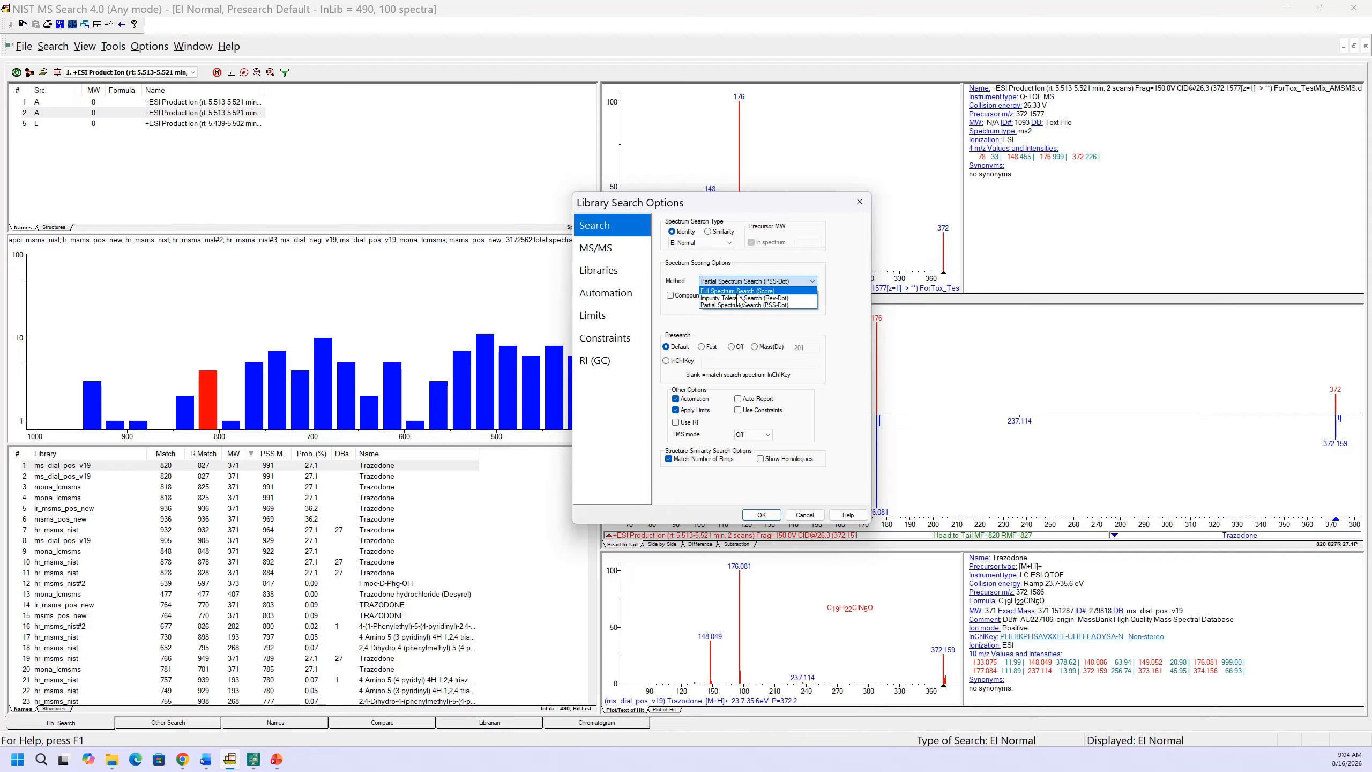
click(738, 294)
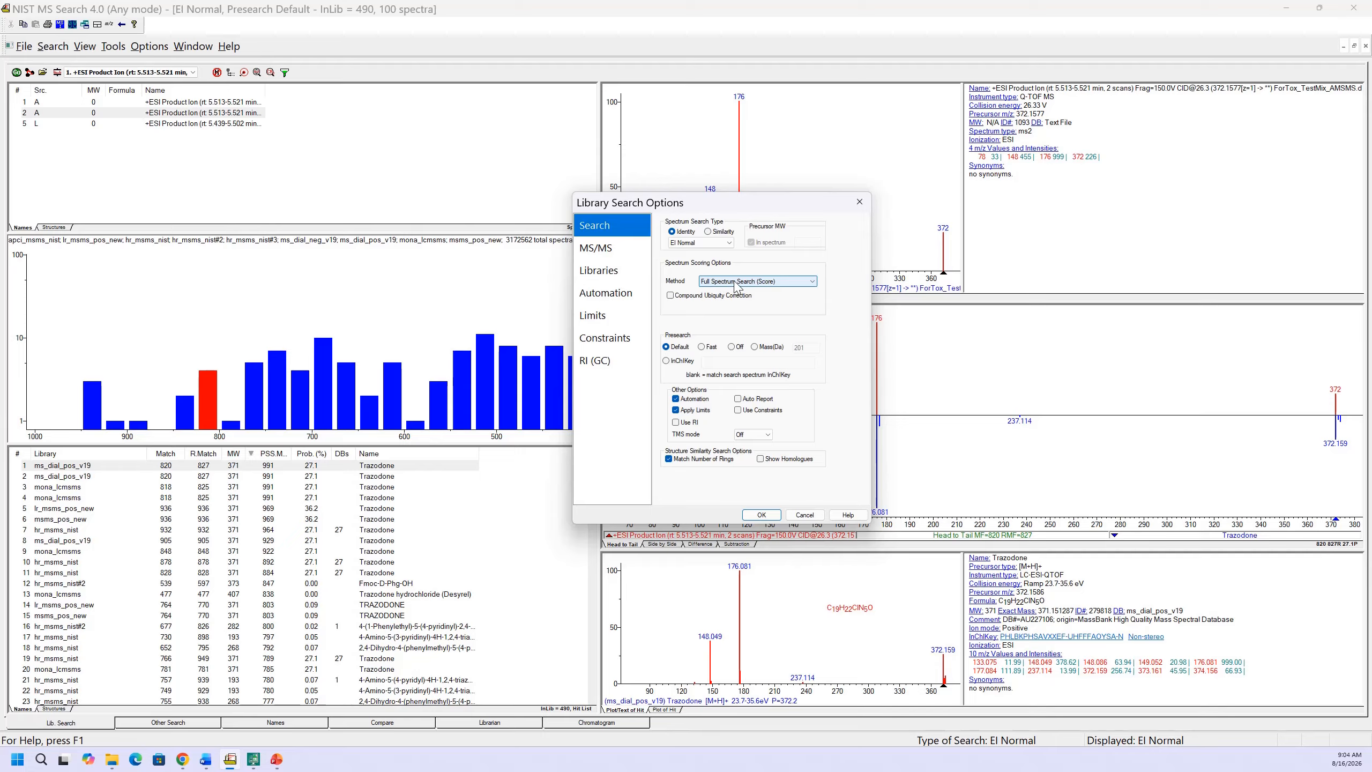
click(761, 515)
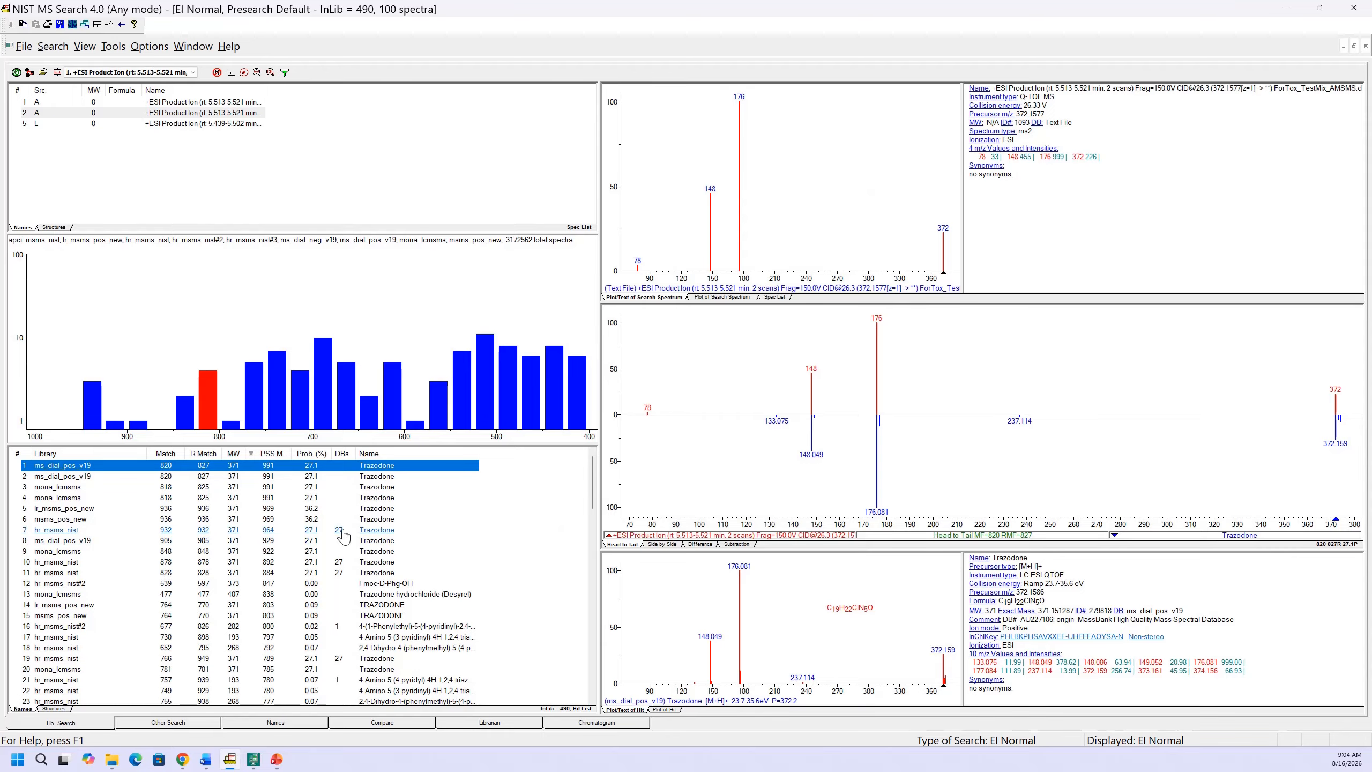